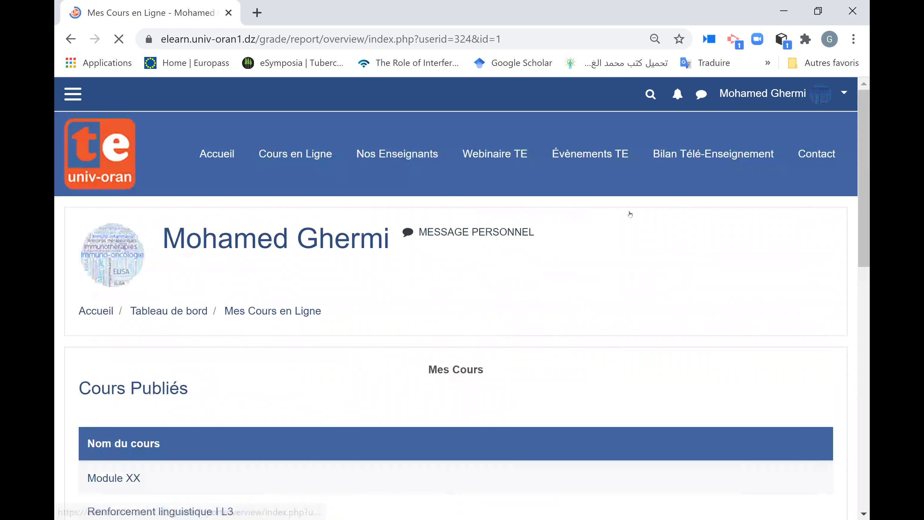
Open the Module XX course from the published courses list and turn on its editing mode
scroll(502, 236, "down", 3)
scroll(99, 201, "down", 4)
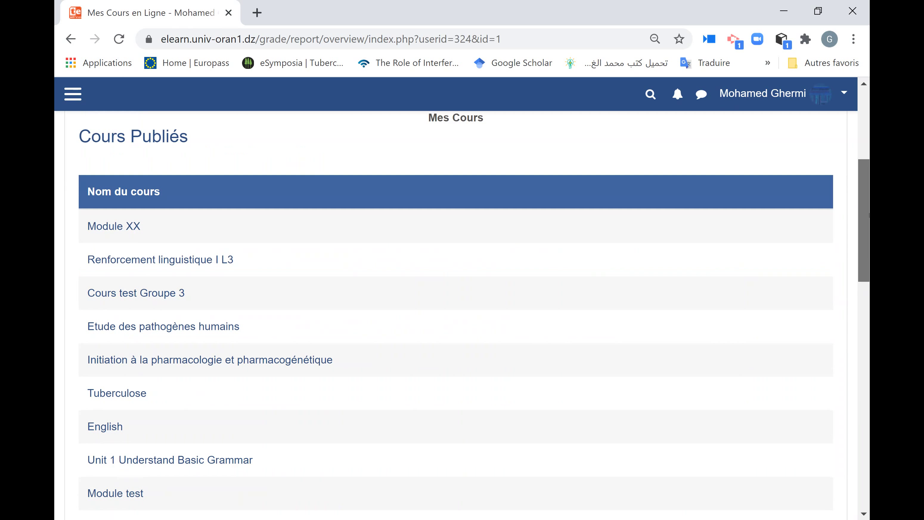
scroll(99, 201, "up", 2)
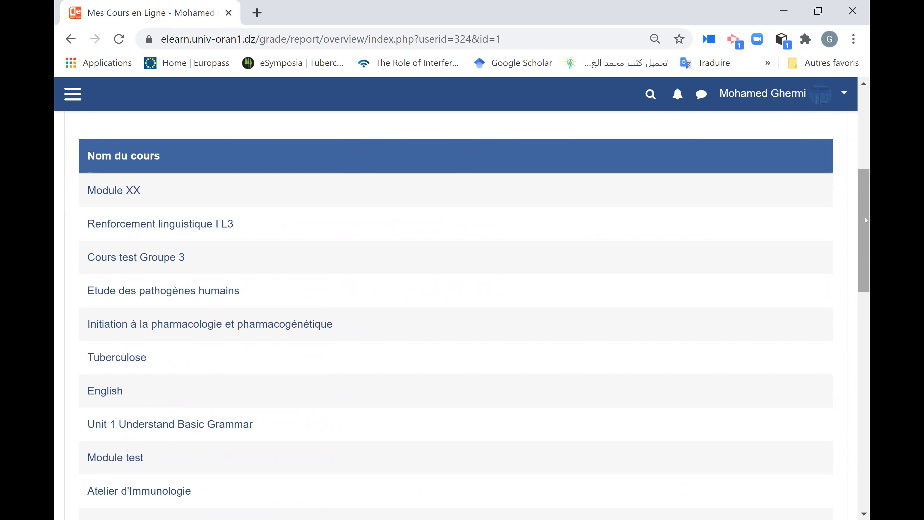
left_click(97, 191)
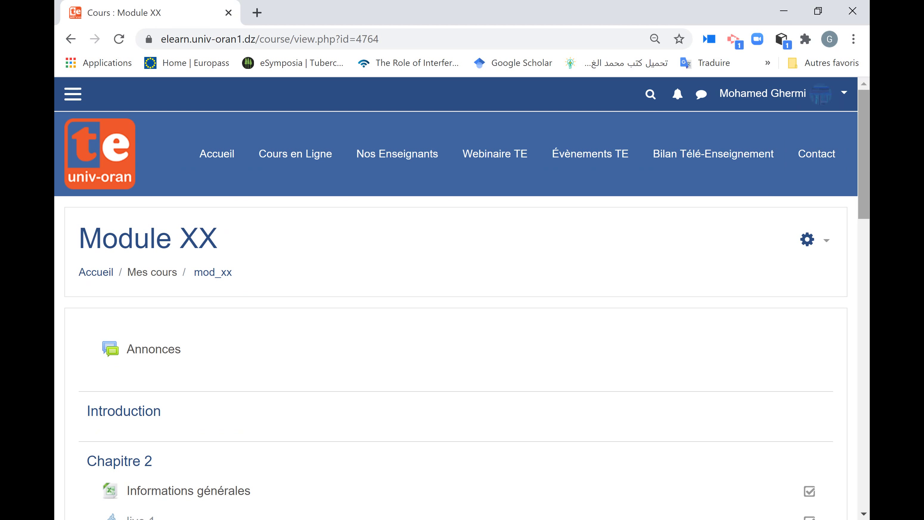
left_click(826, 241)
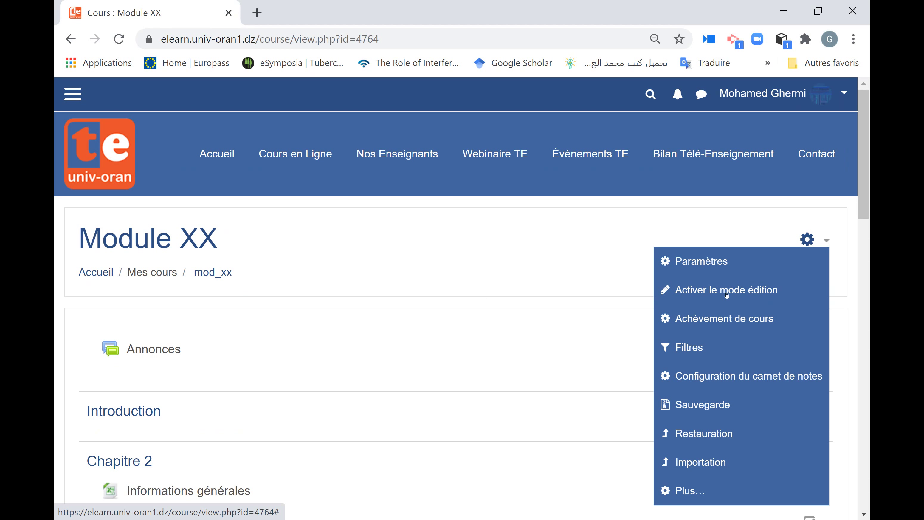
left_click(699, 295)
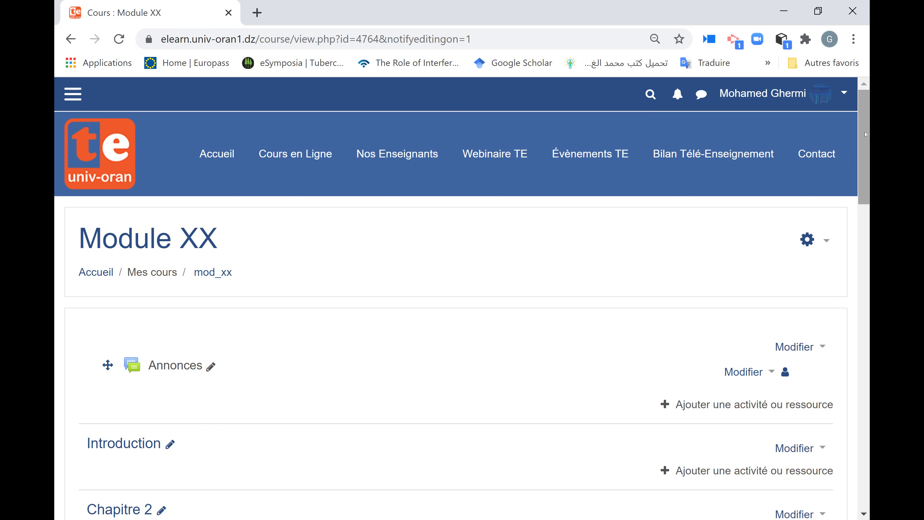
Read the Étiquette and Page resource descriptions in Chapitre 1's list of activities and resources, and cancel without adding anything
left_click_drag(861, 162, 862, 209)
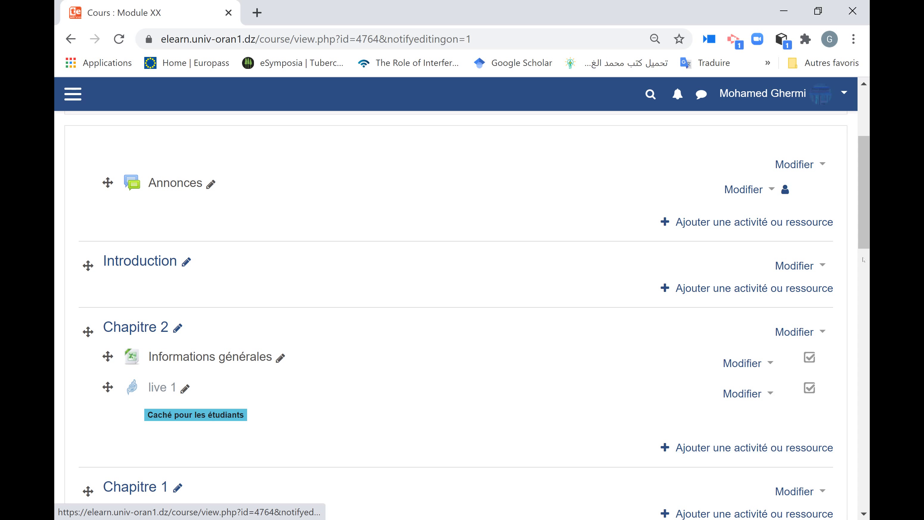
left_click_drag(864, 215, 865, 261)
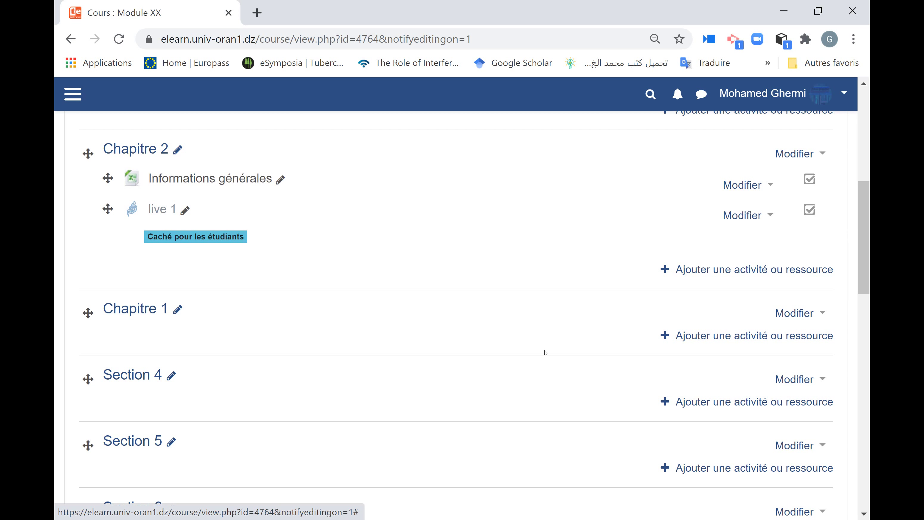
left_click(716, 340)
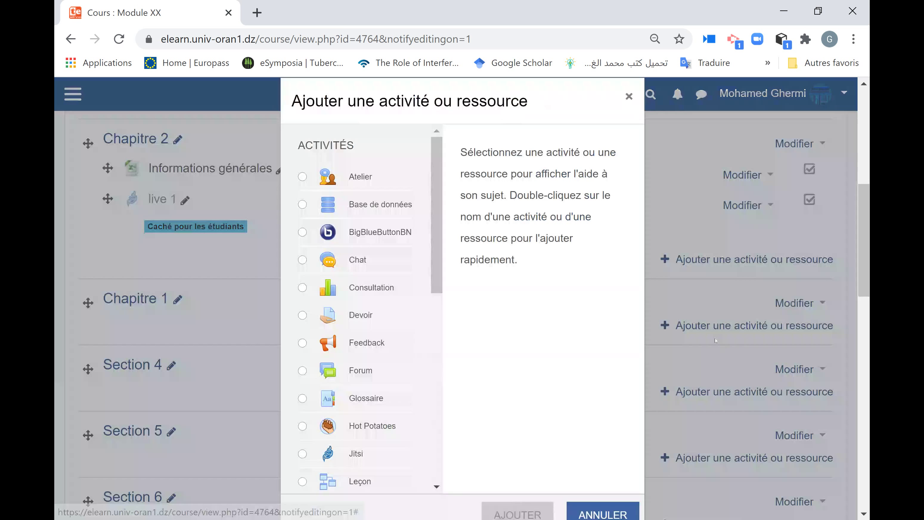
left_click_drag(437, 216, 431, 406)
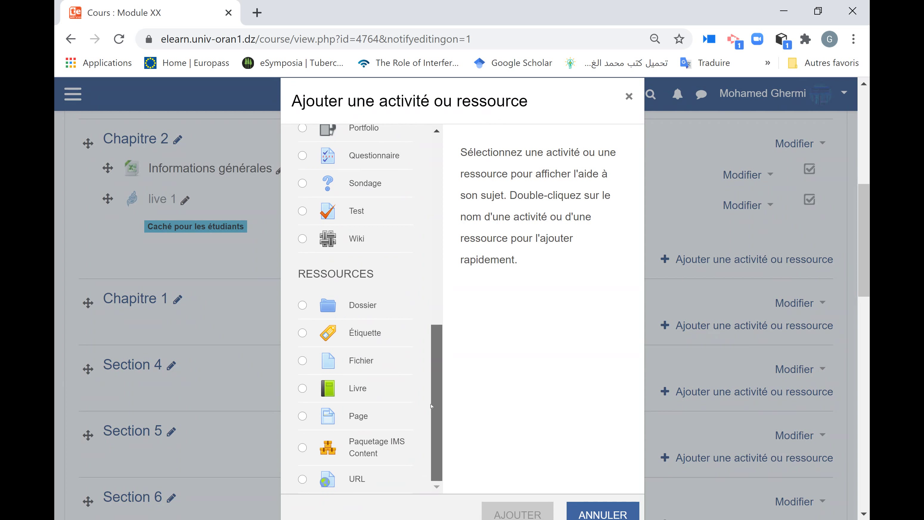
left_click(363, 336)
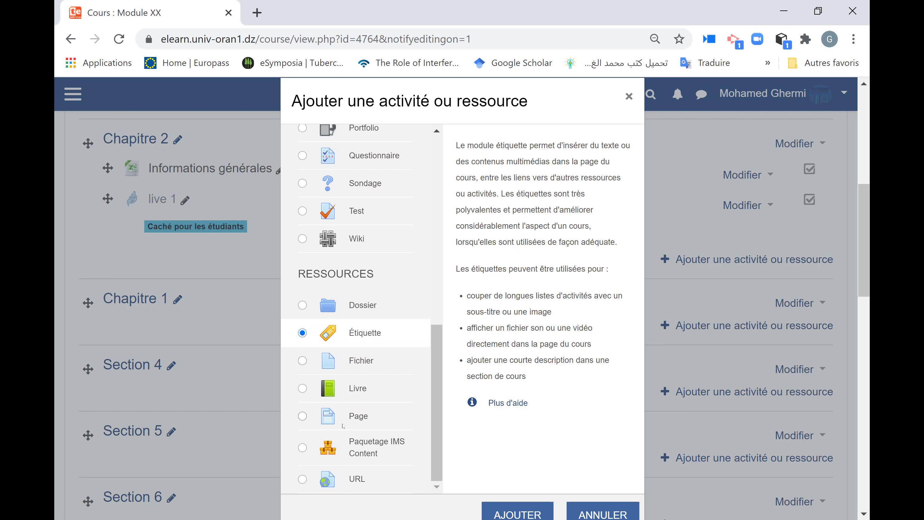
left_click(351, 423)
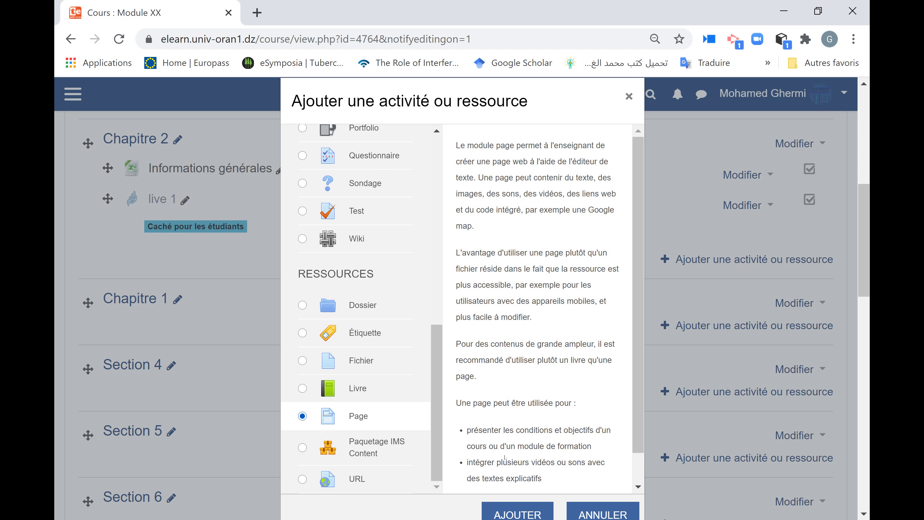
left_click(602, 514)
Open the Tuberculose course in a separate browser tab and hide its navigation drawer
left_click(71, 96)
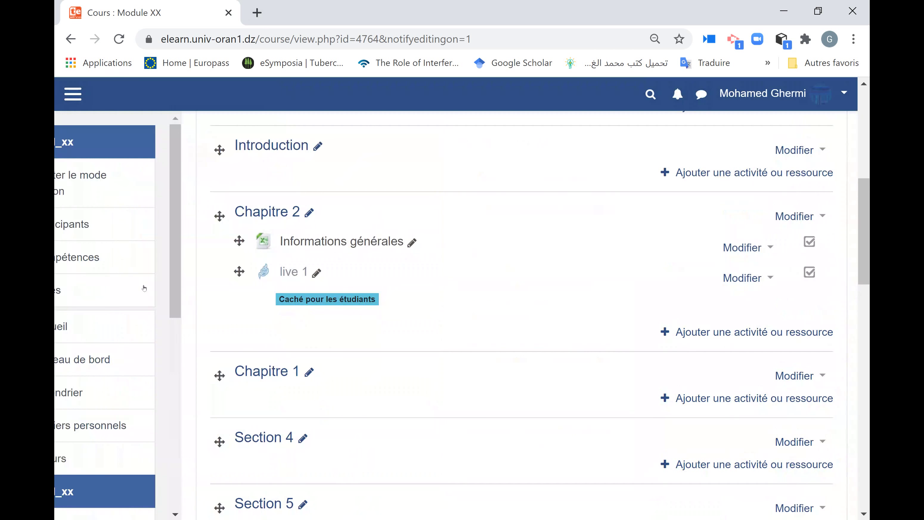
scroll(242, 328, "down", 5)
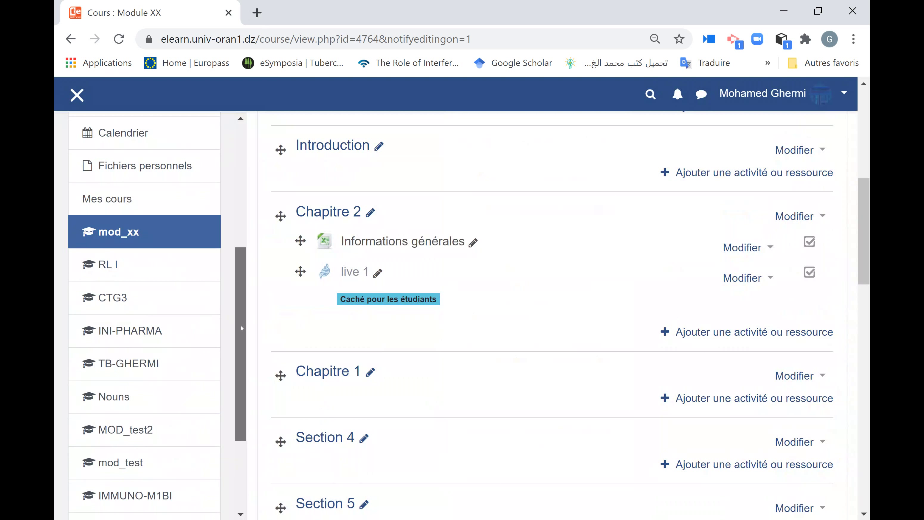
scroll(242, 328, "down", 3)
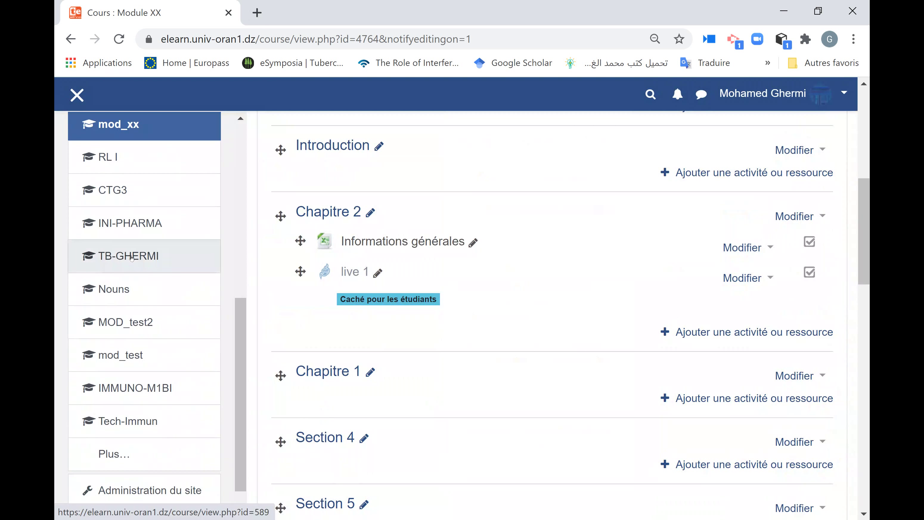
middle_click(132, 258)
left_click(311, 3)
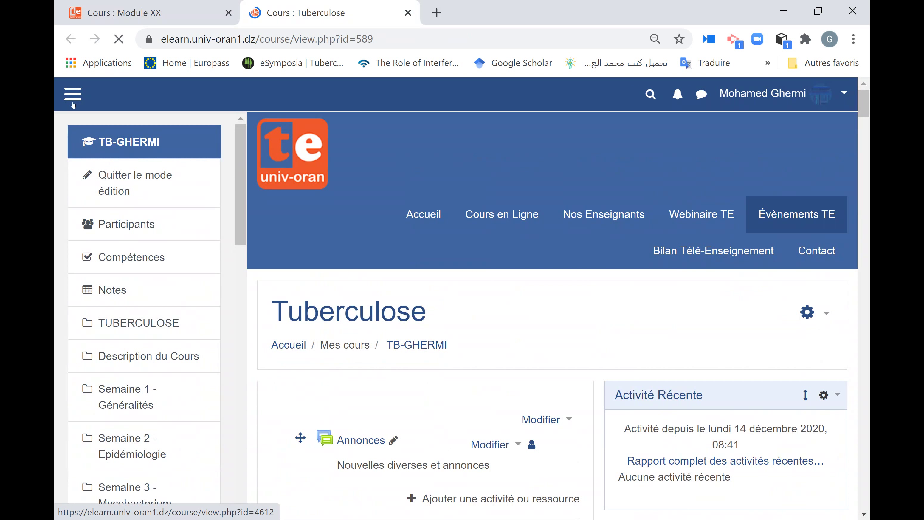
left_click(73, 103)
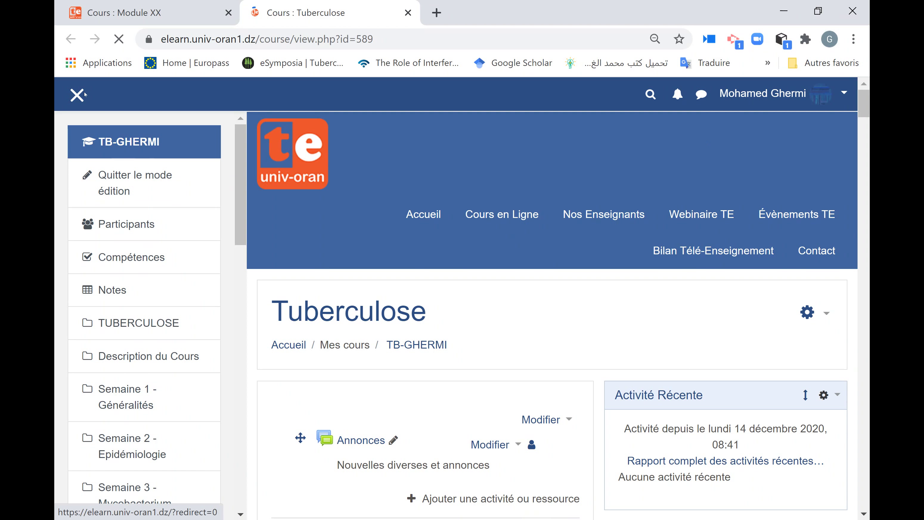
left_click(75, 97)
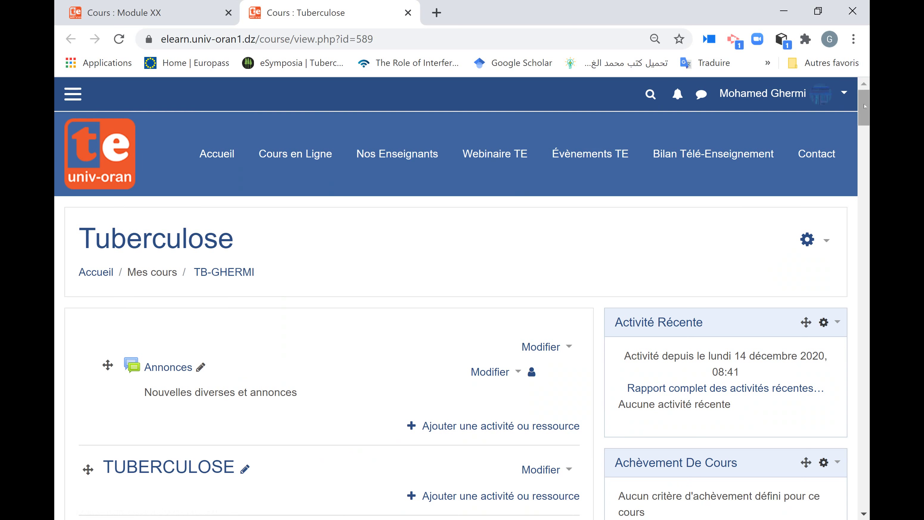
Look through the Tuberculose course from its description and course plan down to the Semaine 2 - Epidémiologie section
left_click_drag(865, 114, 865, 136)
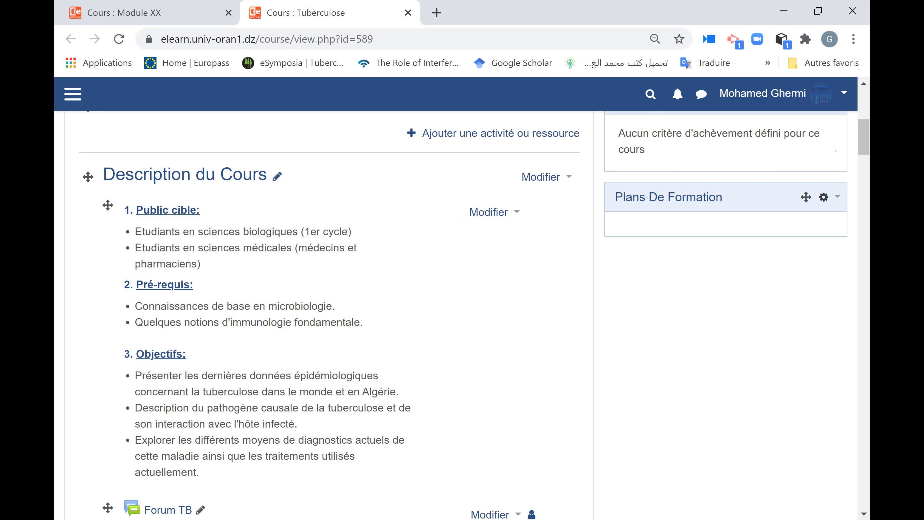
scroll(864, 139, "down", 5)
scroll(437, 313, "down", 10)
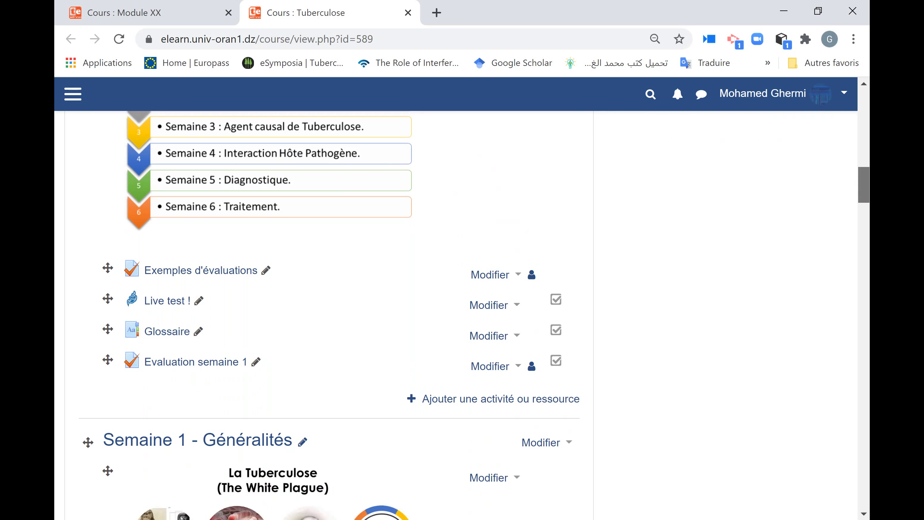
scroll(275, 348, "down", 11)
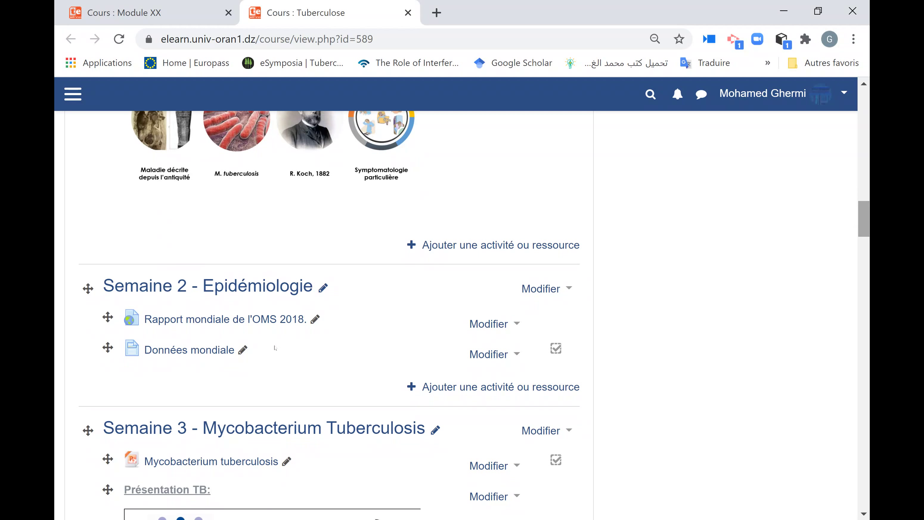
Open the Données mondiale page of Semaine 2 in its own tab and review its text and map figure
middle_click(190, 351)
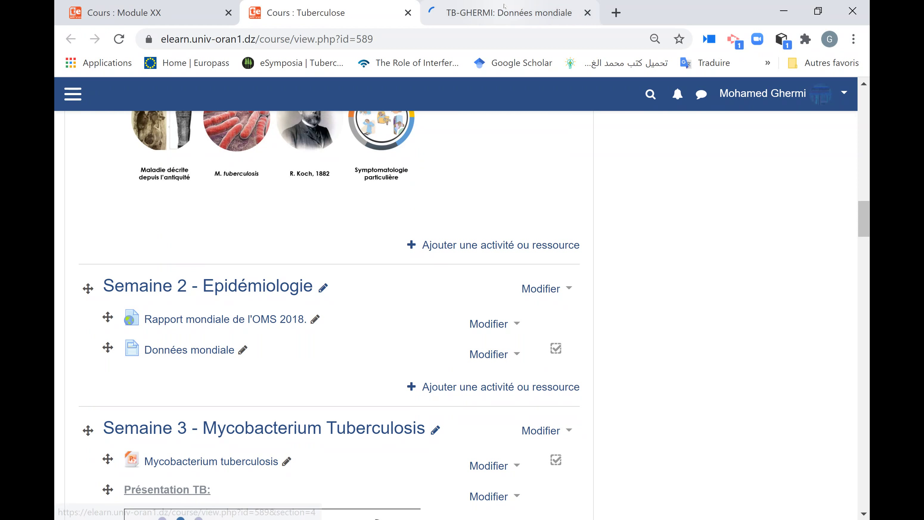
key("ctrl+Tab")
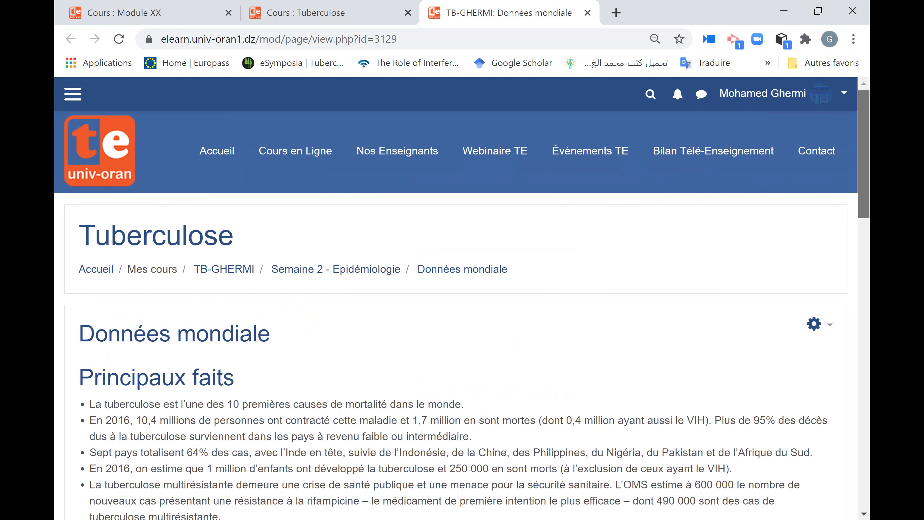
scroll(731, 167, "down", 3)
scroll(462, 315, "down", 10)
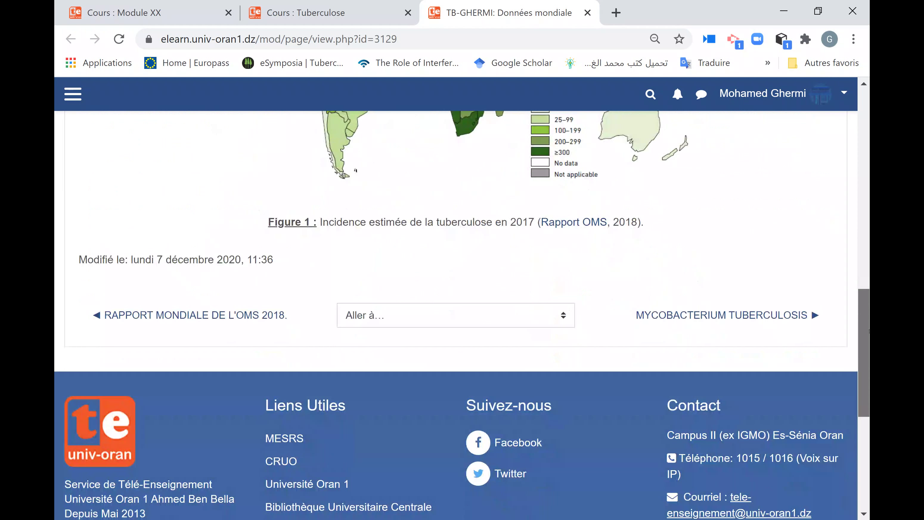
left_click_drag(869, 331, 866, 165)
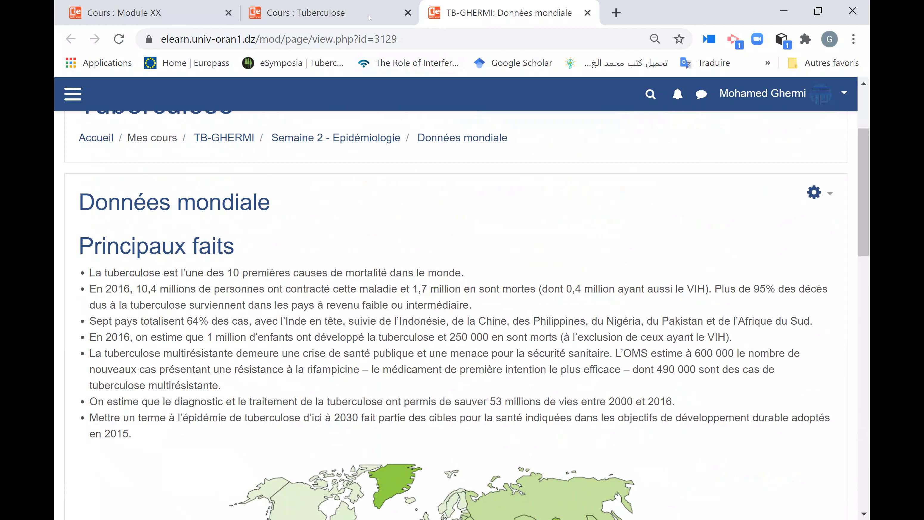
Return to the Tuberculose course and review the labels showing the Semaine 1 images, the course plan and the course description
left_click(345, 13)
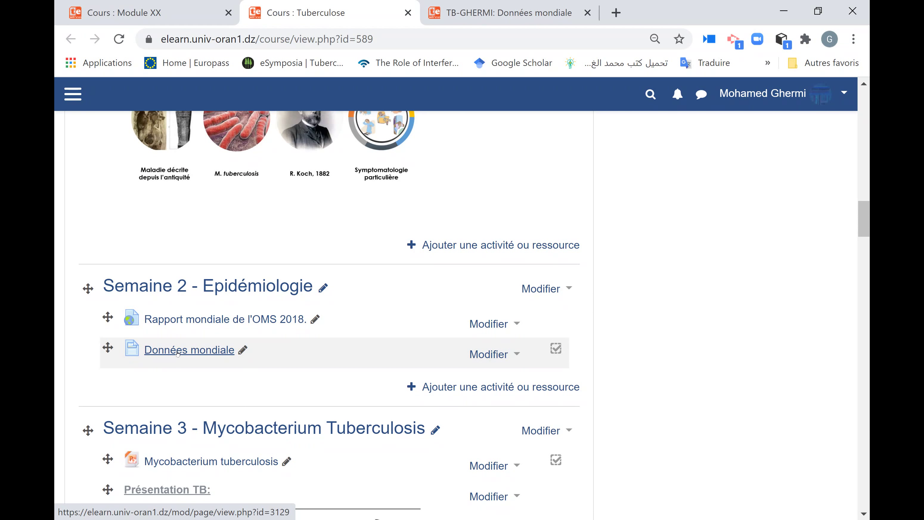
scroll(328, 313, "up", 1)
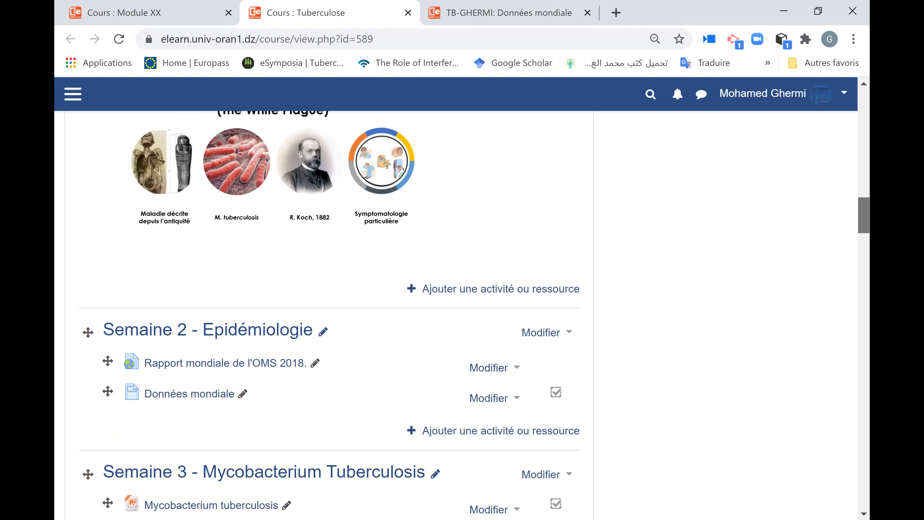
scroll(294, 323, "up", 4)
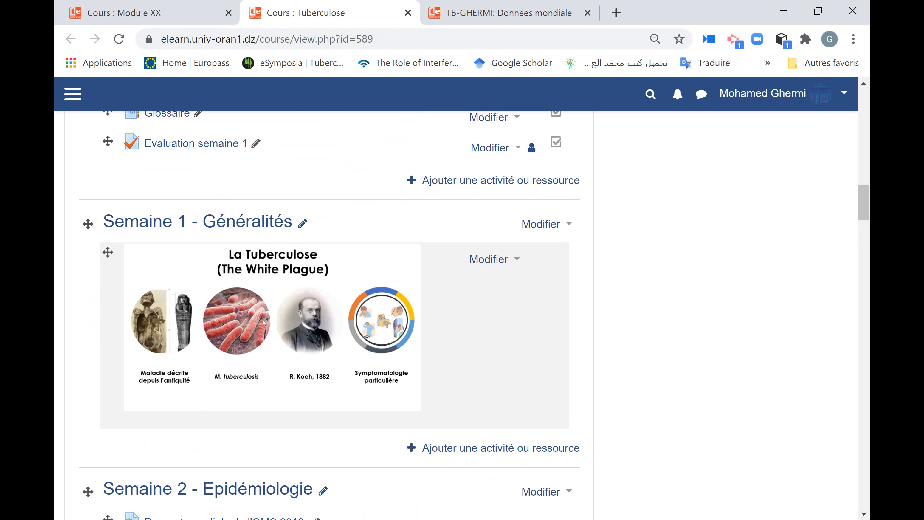
scroll(264, 323, "up", 9)
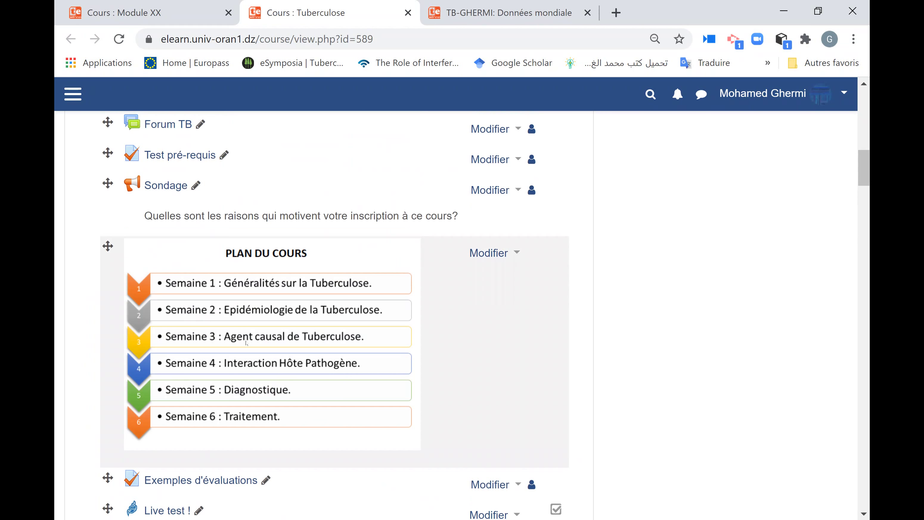
scroll(295, 330, "up", 8)
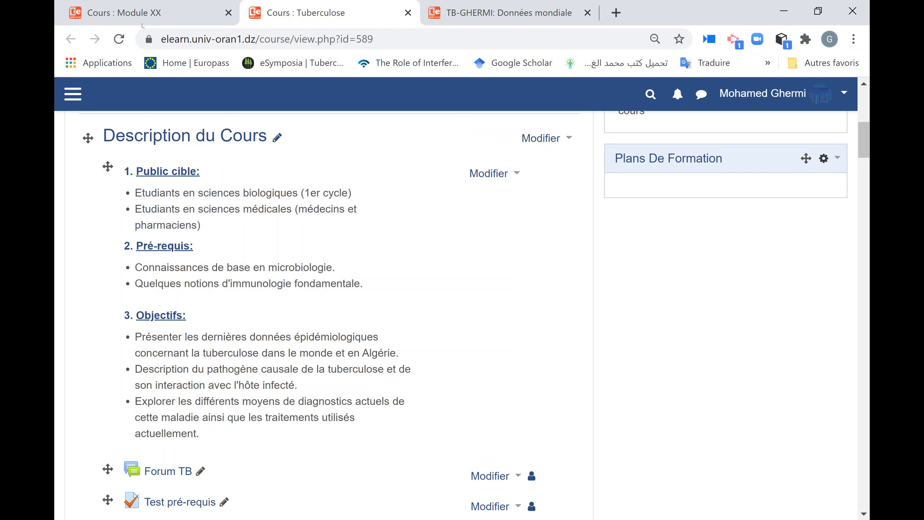
Return to Module XX and start adding an Étiquette resource to its Introduction section
left_click(157, 11)
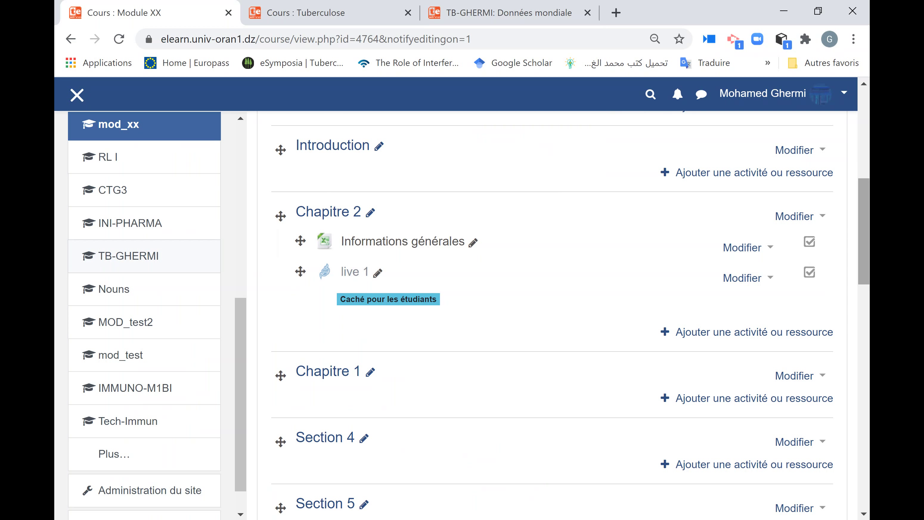
scroll(706, 291, "up", 3)
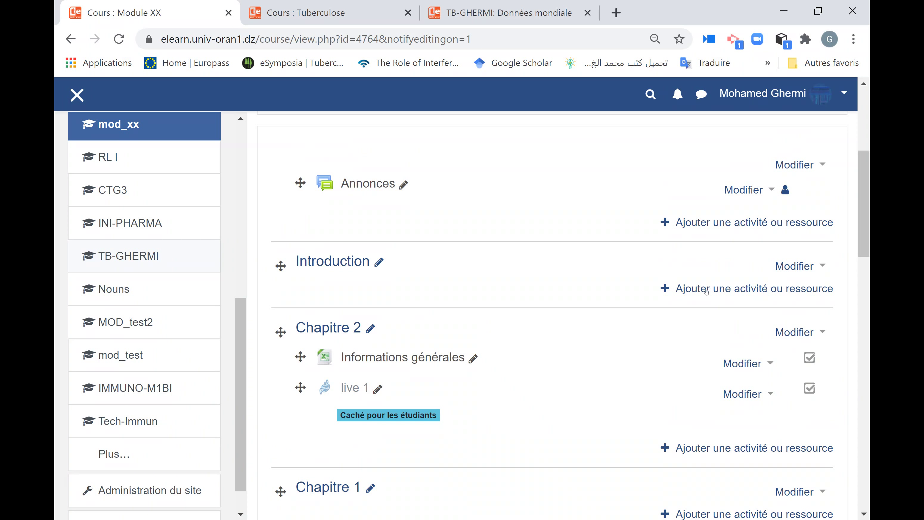
left_click(706, 289)
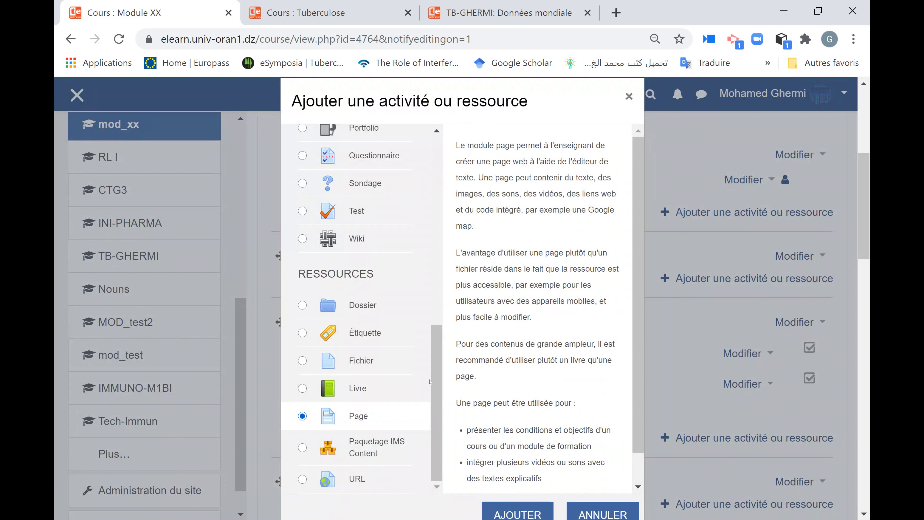
left_click(334, 326)
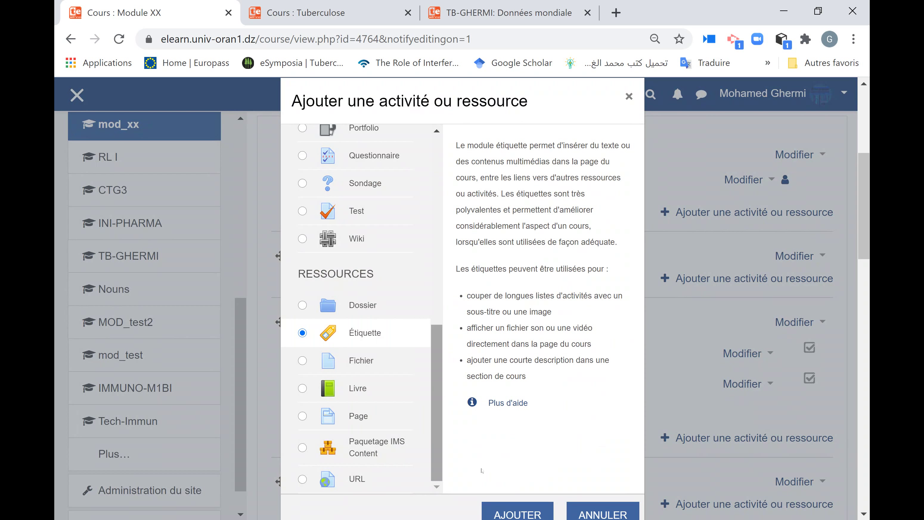
left_click(518, 512)
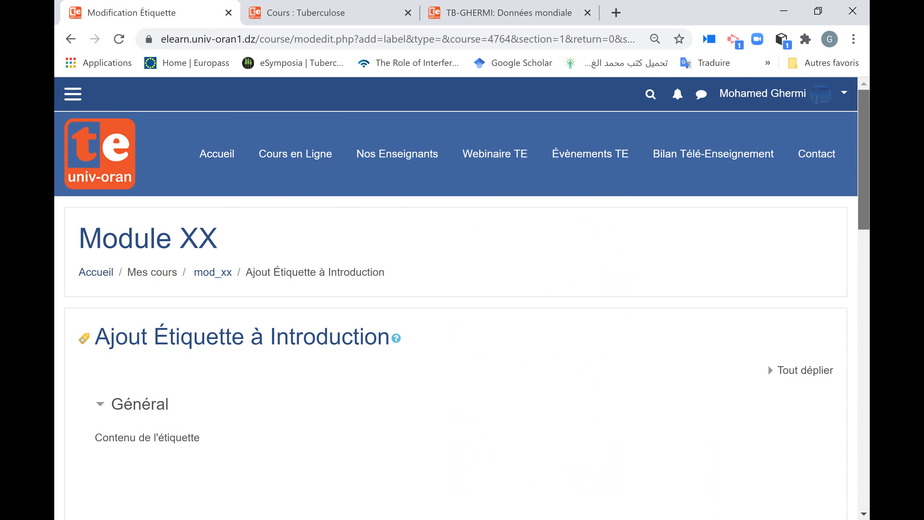
left_click_drag(865, 160, 865, 220)
left_click(517, 350)
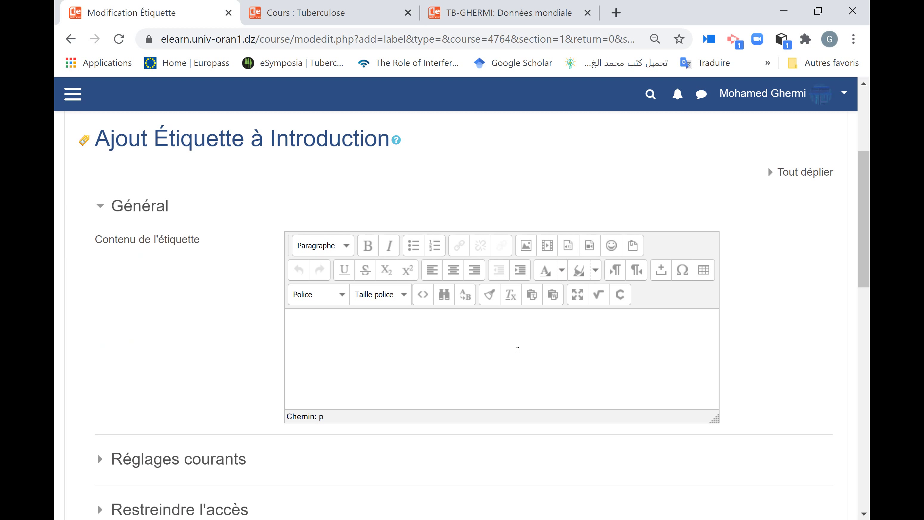
type("ttttbgn")
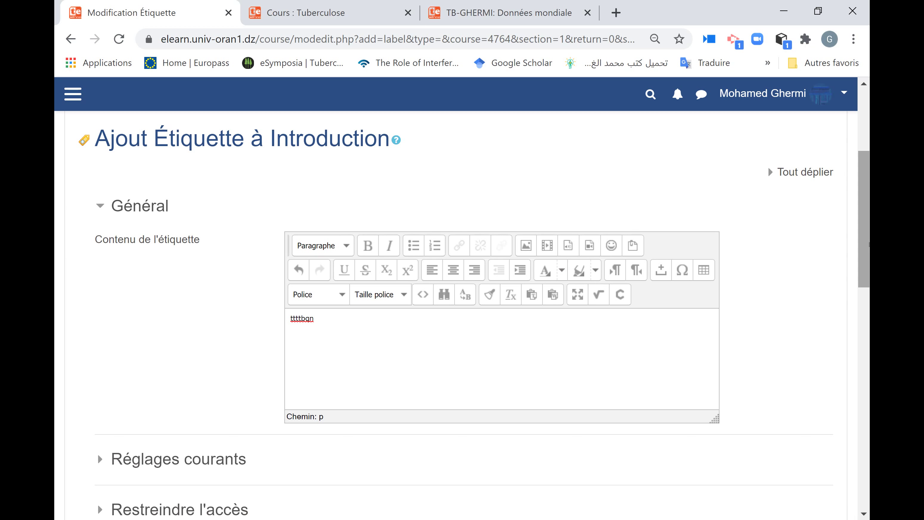
left_click_drag(351, 317, 283, 324)
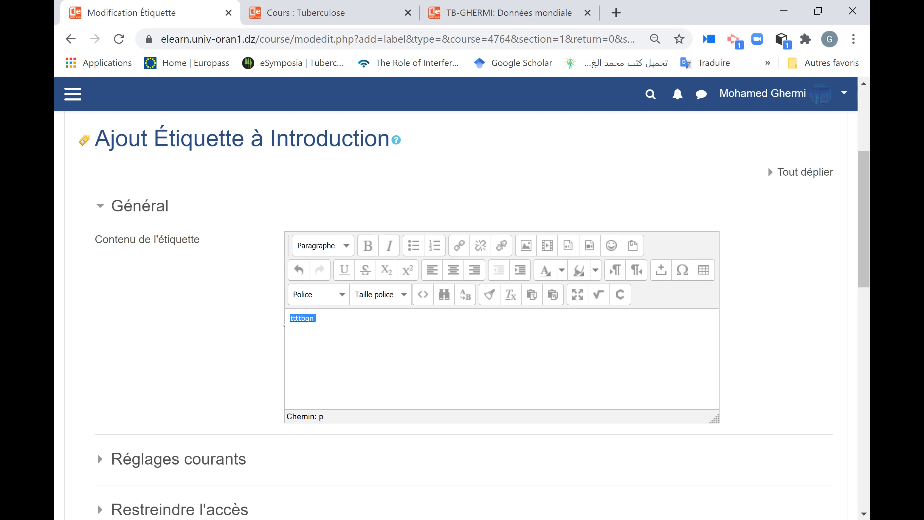
key("BackSpace")
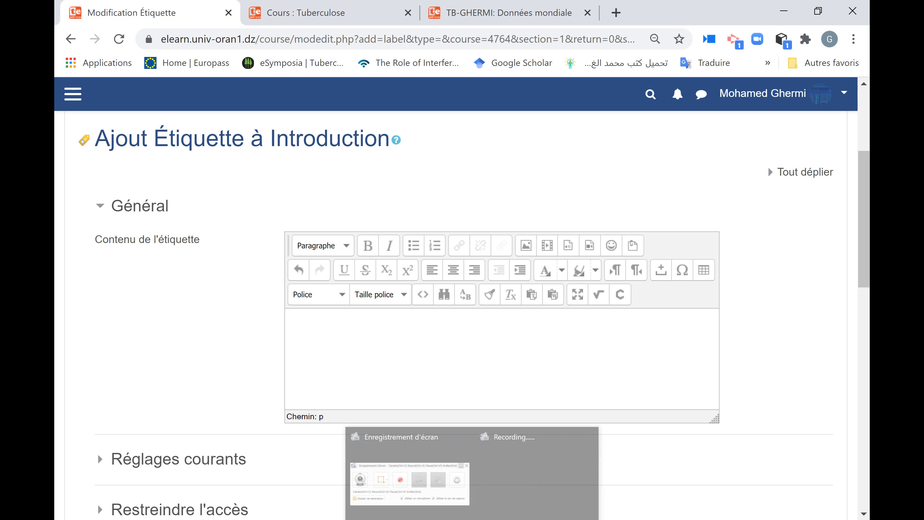
Switch to the PowerPoint presentation and copy the La fiche-contact text on slide 22, from Enseignant through Modalités d'évaluation
key("alt+Tab")
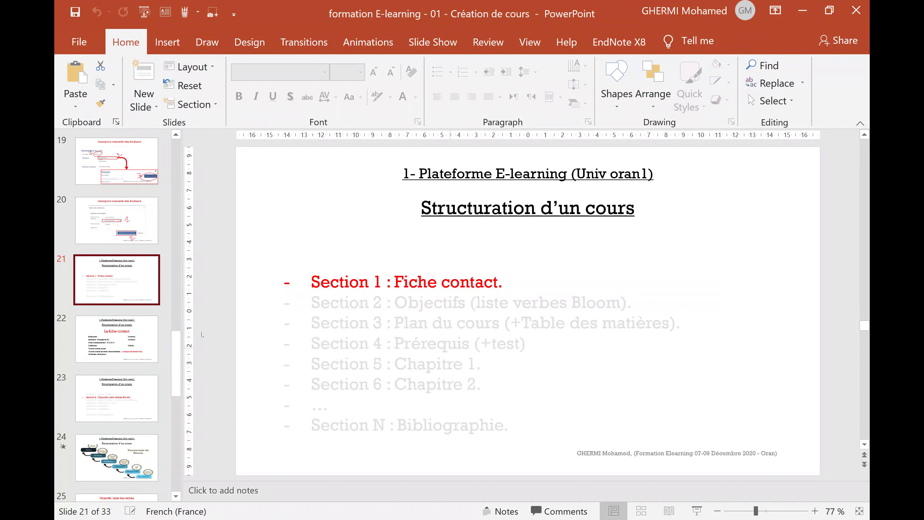
key("Down")
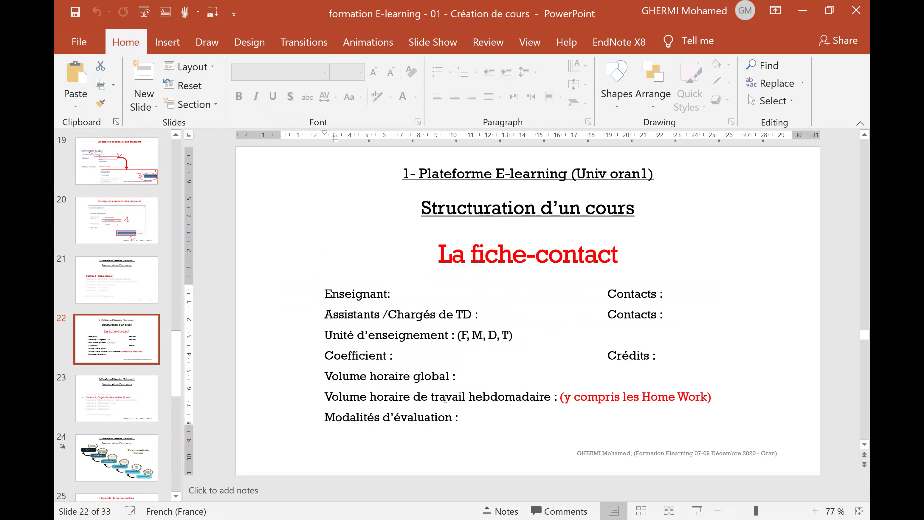
left_click(417, 395)
left_click_drag(393, 356, 461, 418)
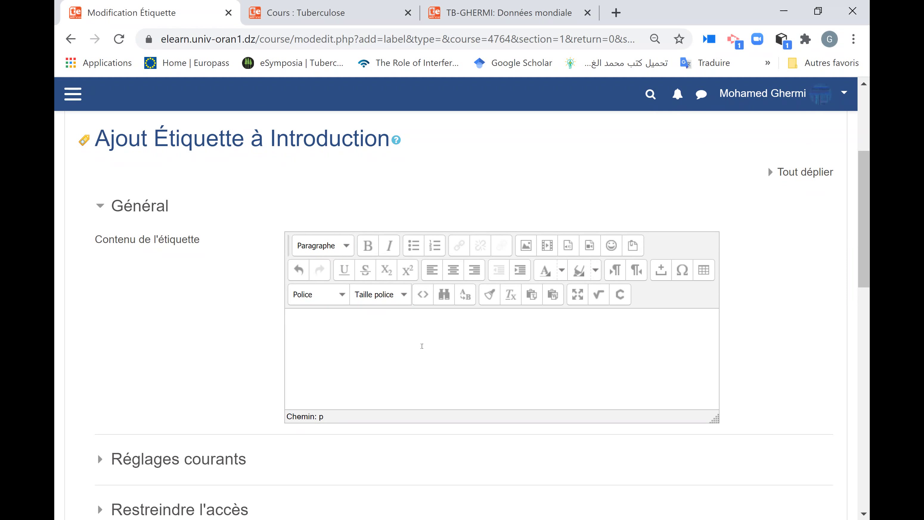
key("alt+Tab")
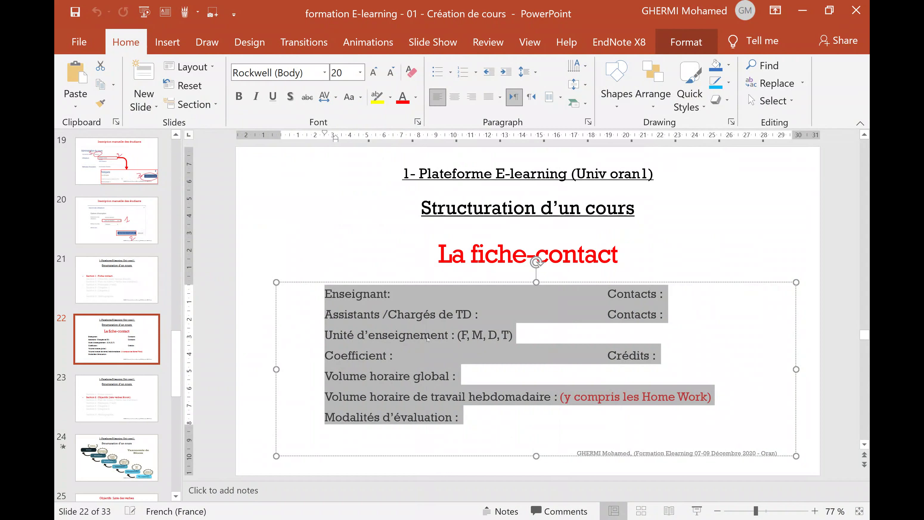
right_click(367, 325)
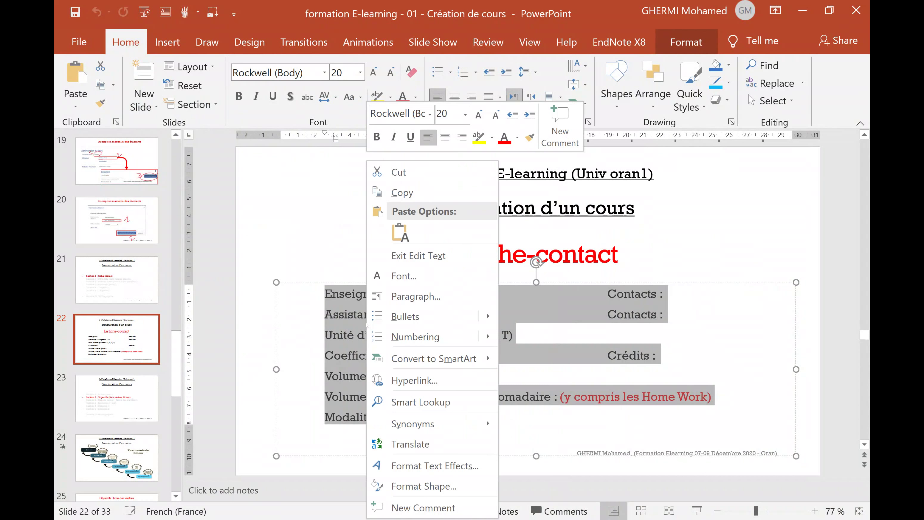
left_click(442, 194)
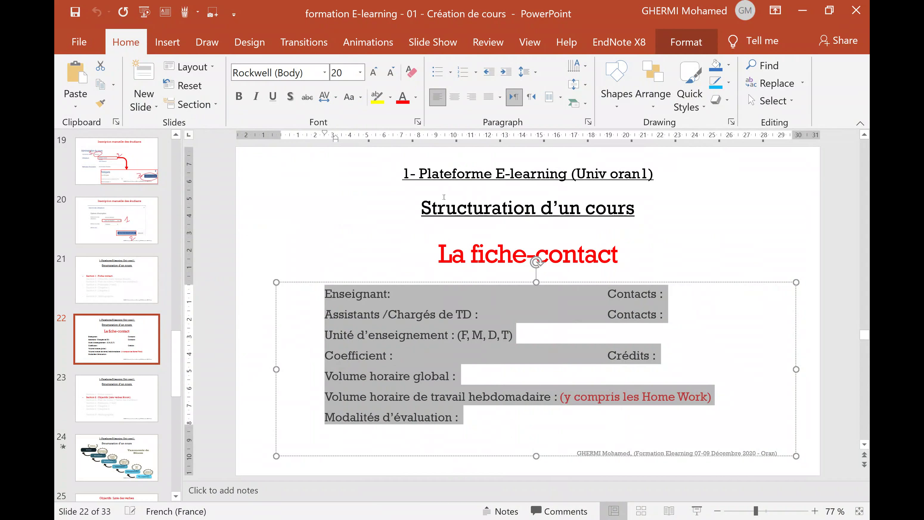
Return to the label form in the browser and try to paste the copied text directly into the label content
key("alt+Tab")
right_click(328, 318)
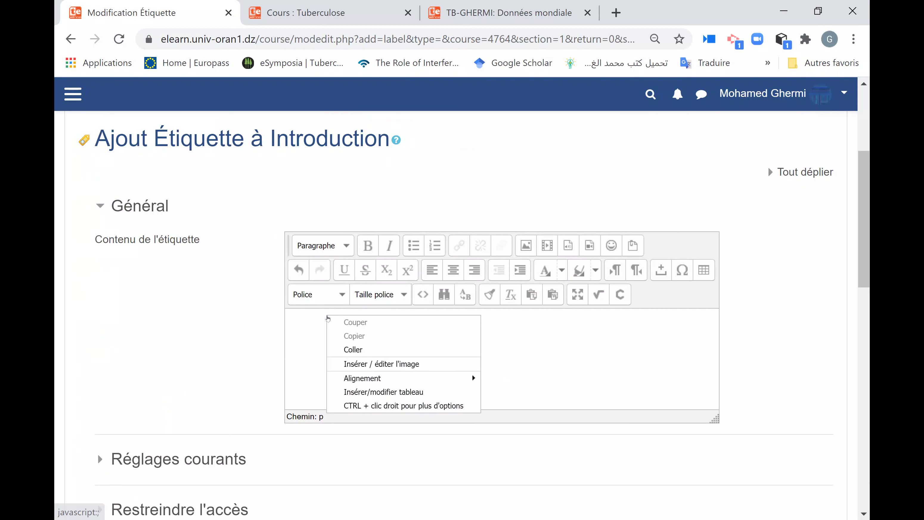
left_click(355, 349)
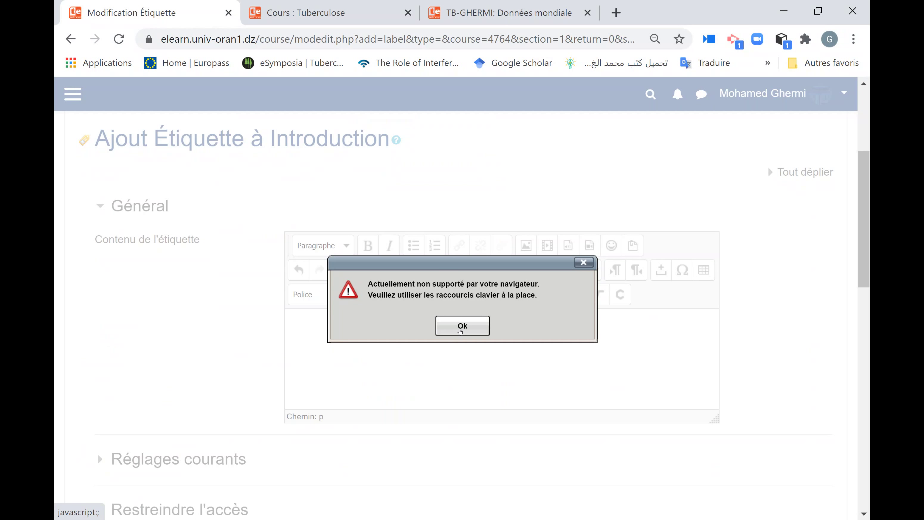
left_click(462, 325)
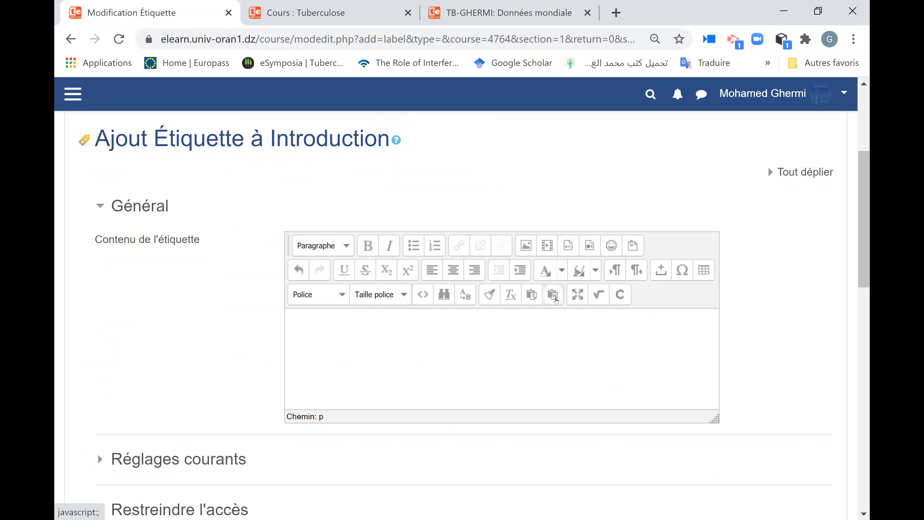
Insert the copied contact text into the label content as text created in Word, and save the label, returning to the course
left_click(554, 299)
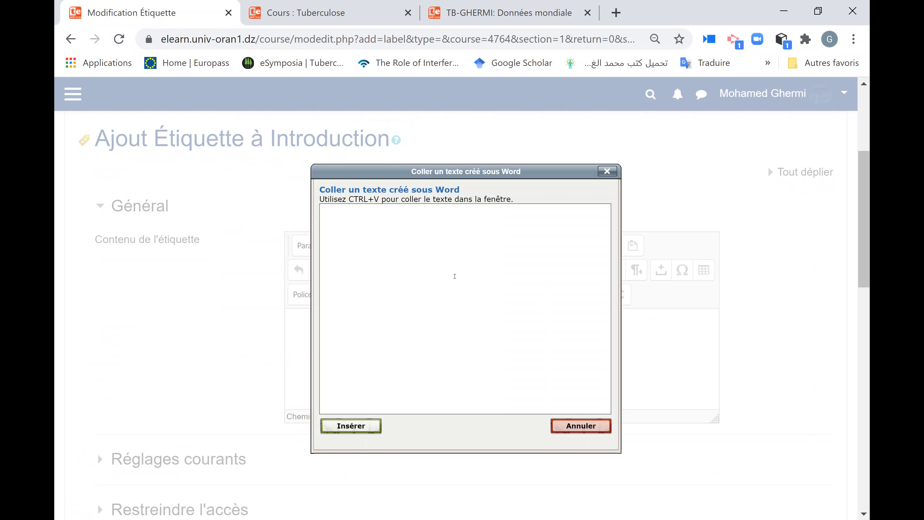
right_click(455, 276)
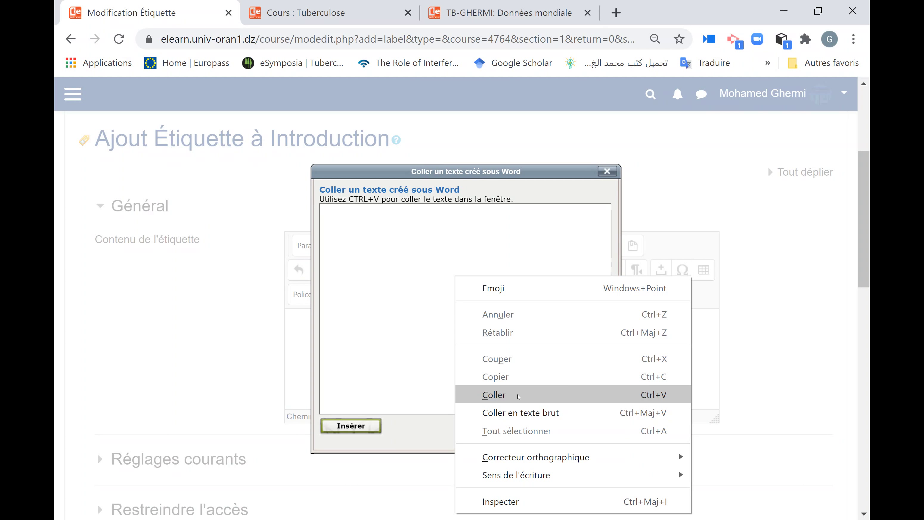
left_click(527, 391)
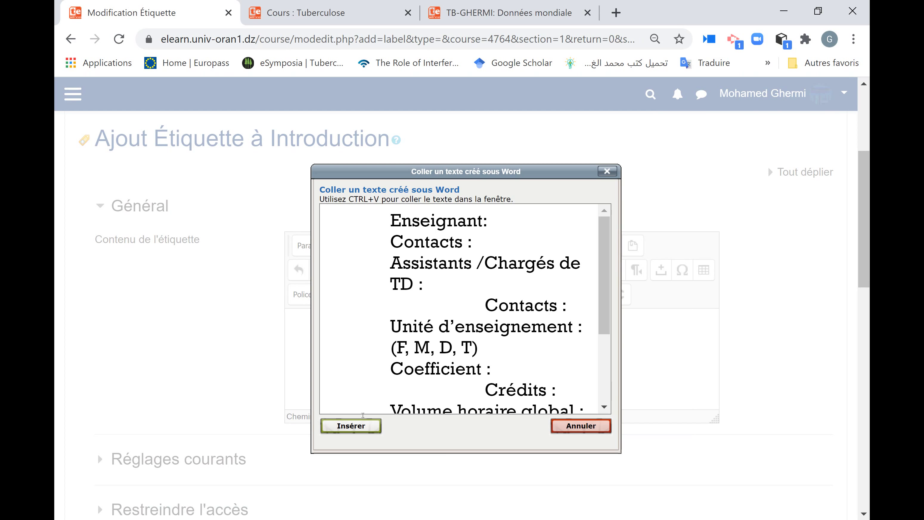
left_click(352, 426)
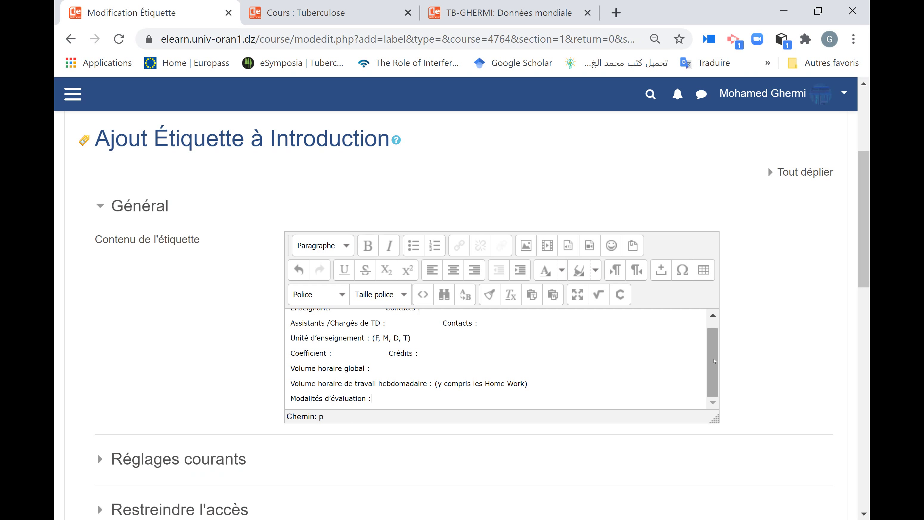
left_click_drag(713, 352, 712, 344)
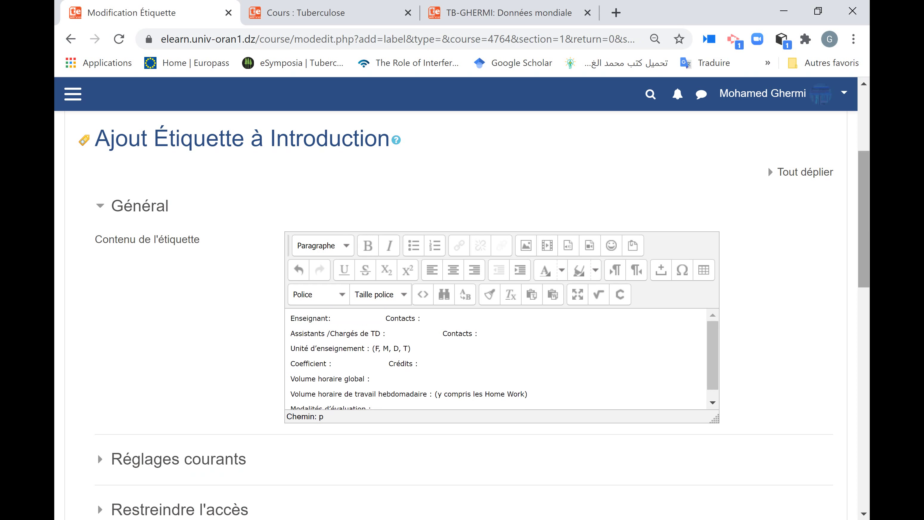
scroll(98, 405, "down", 3)
scroll(455, 291, "down", 6)
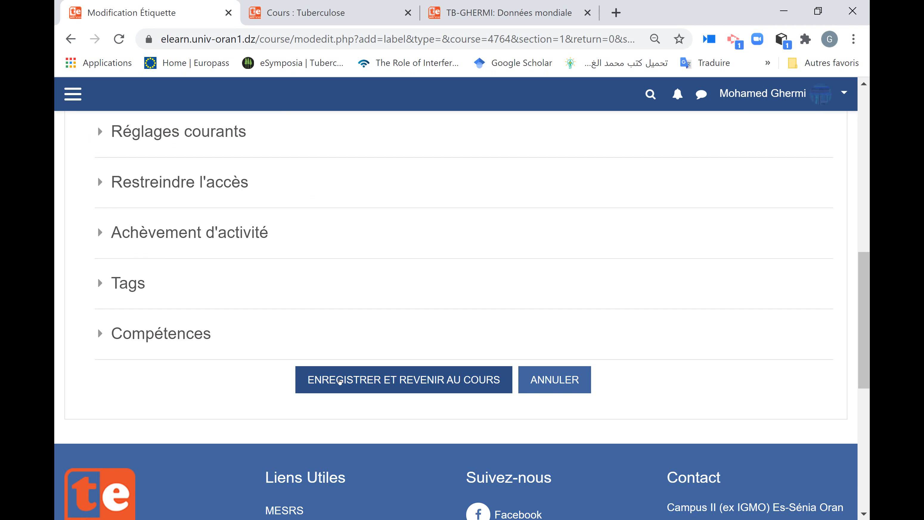
left_click(339, 381)
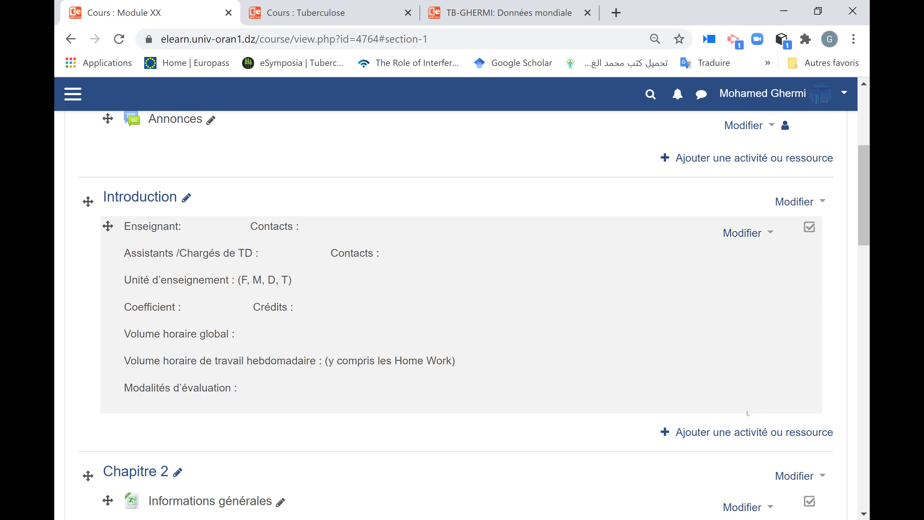
Start adding another Étiquette resource to the Introduction section and enlarge its content editor
left_click(716, 433)
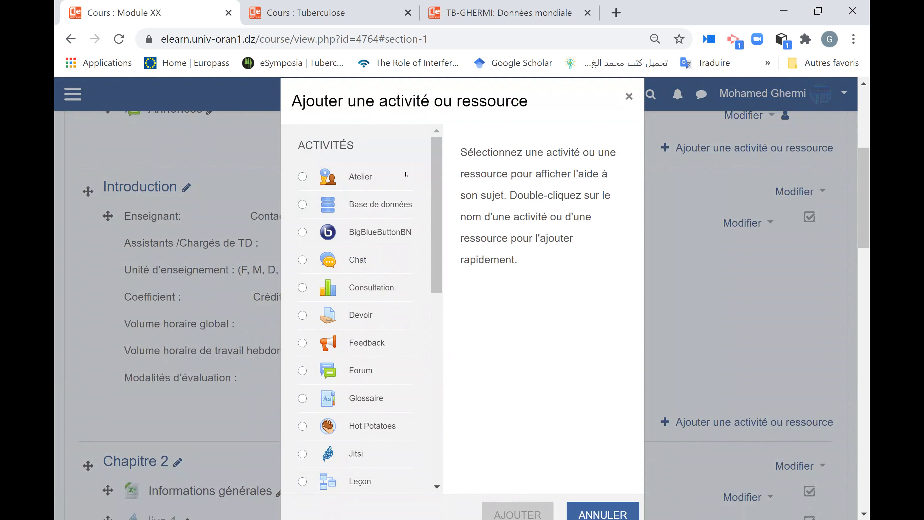
left_click_drag(436, 193, 435, 381)
left_click(358, 337)
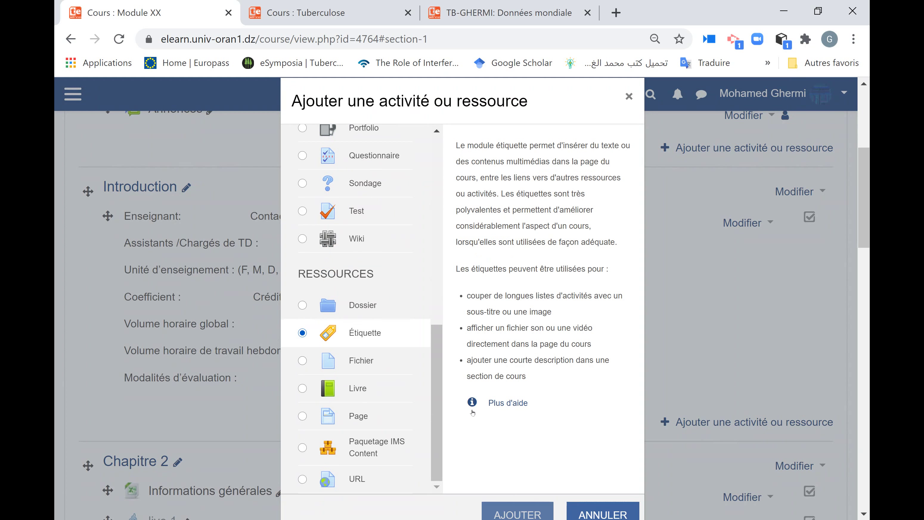
left_click(522, 515)
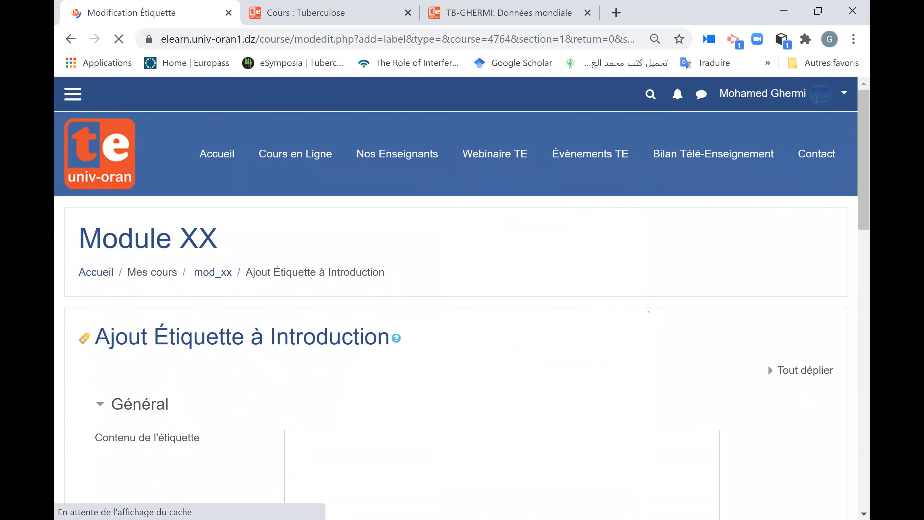
scroll(768, 365, "down", 5)
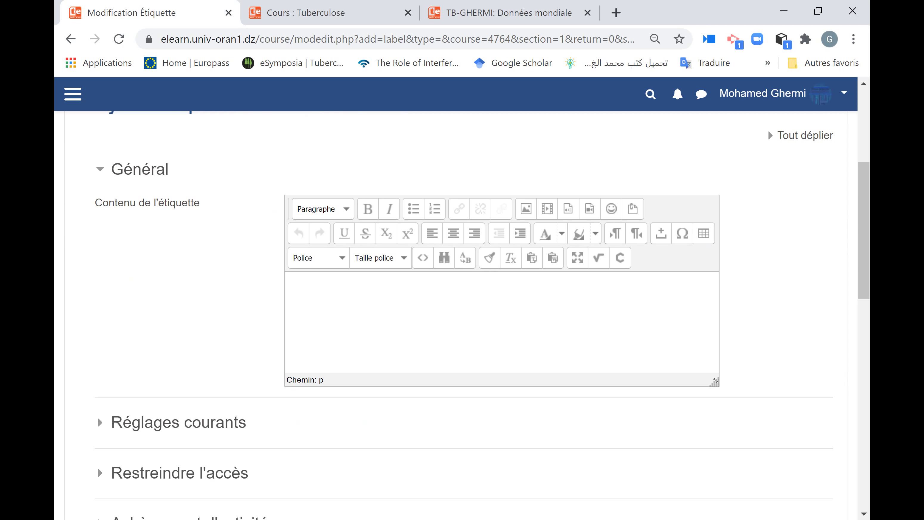
left_click_drag(718, 393, 762, 460)
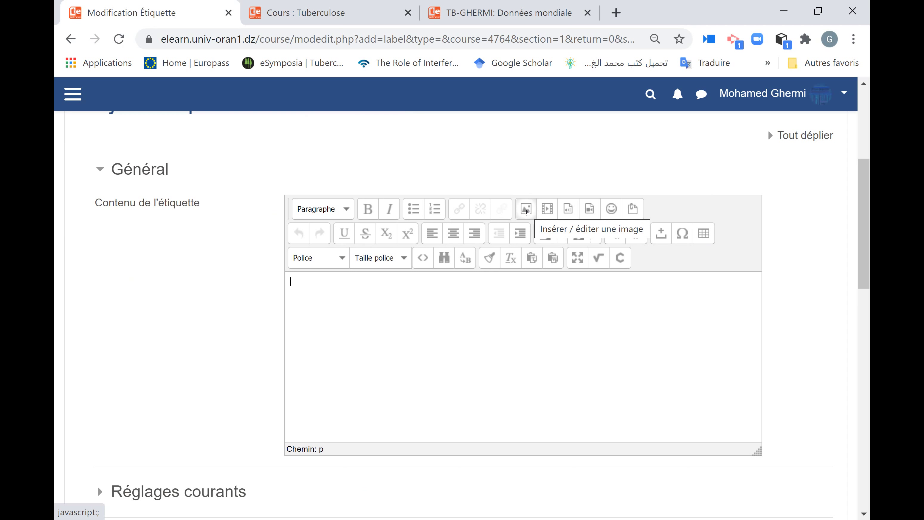
left_click(527, 210)
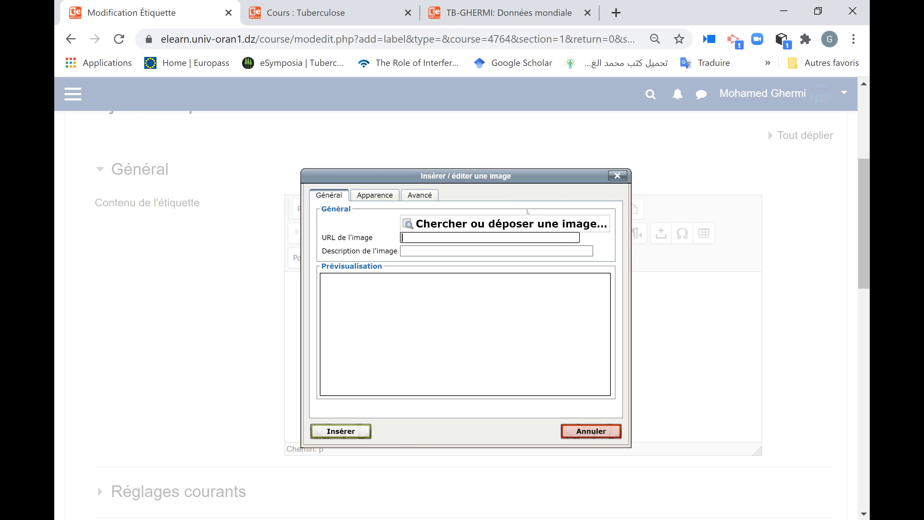
left_click(404, 239)
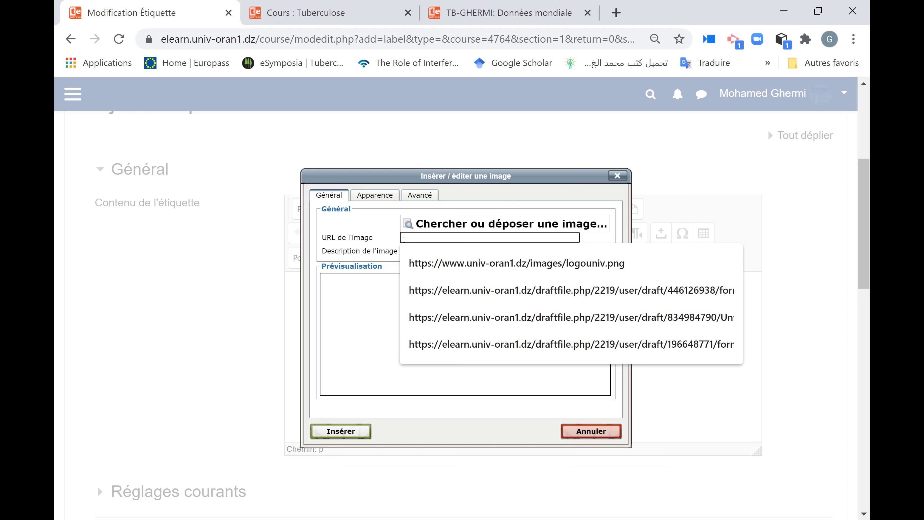
left_click(493, 263)
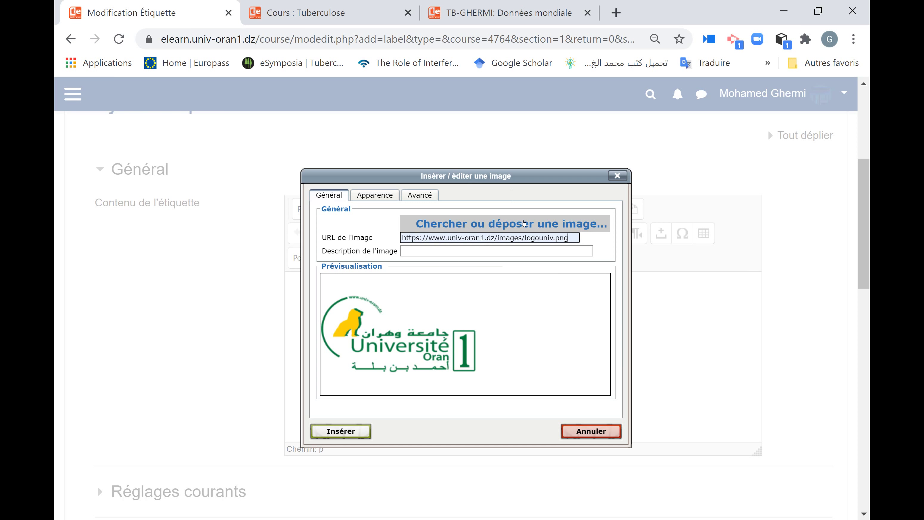
Start uploading an image for the label instead, choosing the JPG "formation E-learning - 01 - Création de cours" from the Tuto folder
left_click(524, 222)
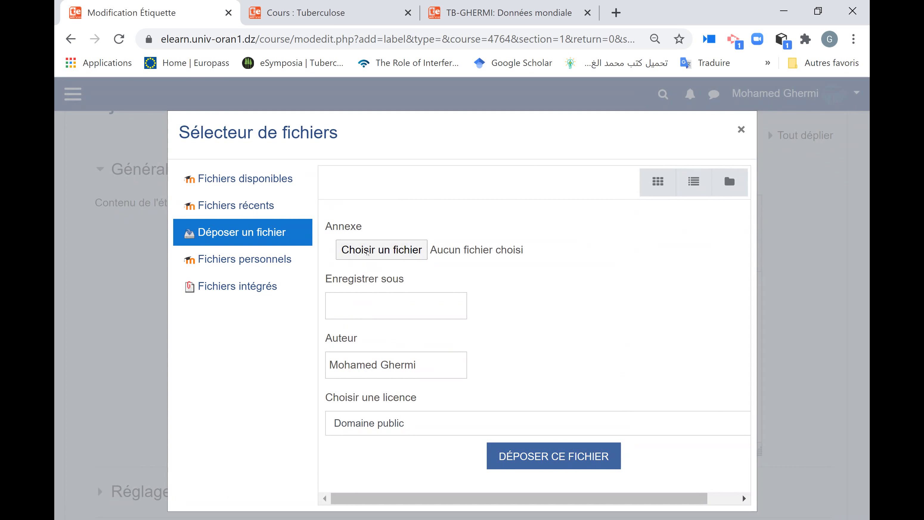
left_click(367, 251)
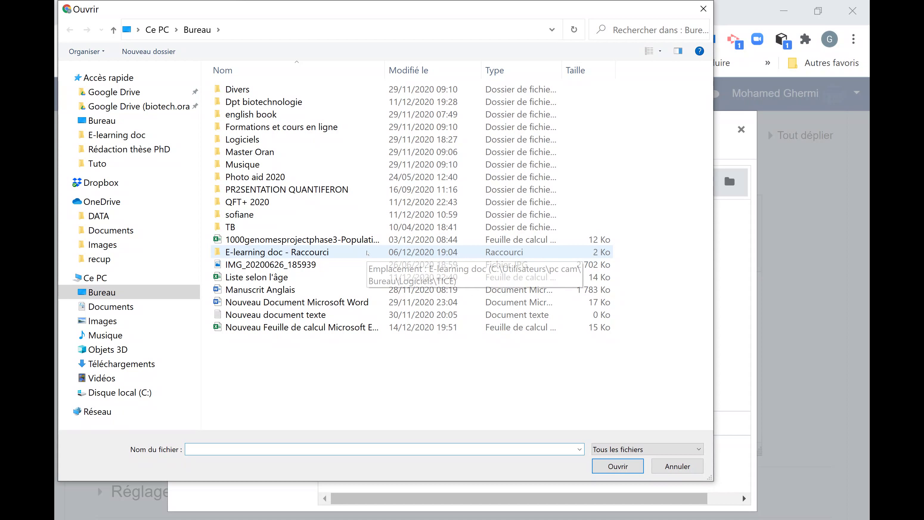
double_click(367, 252)
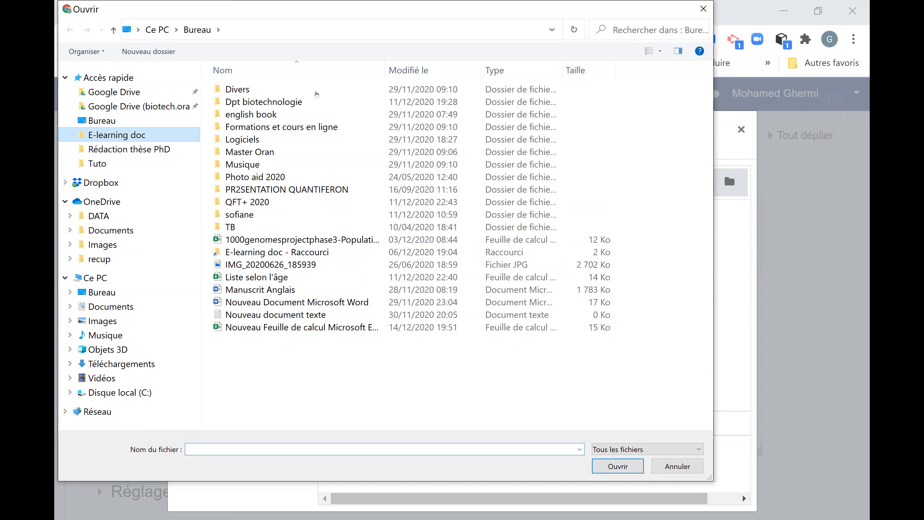
double_click(249, 71)
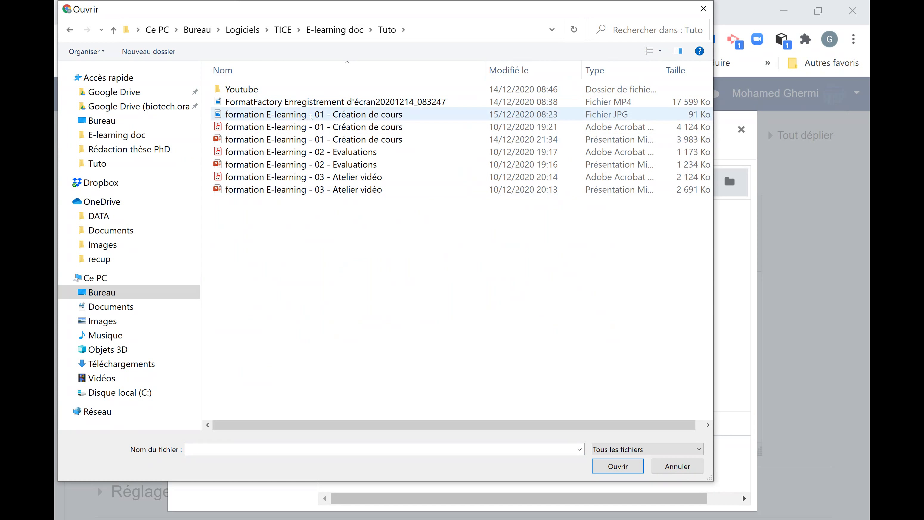
double_click(312, 115)
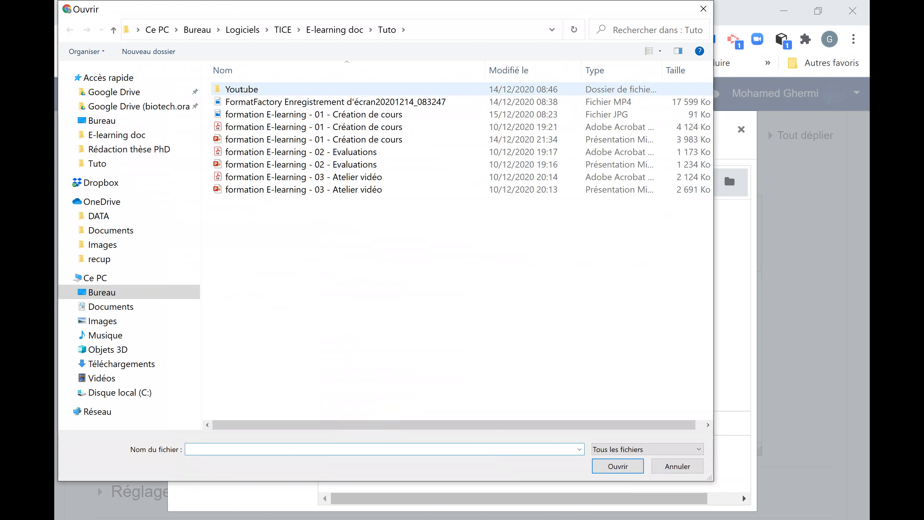
Browse the Youtube, E-learning doc and Bureau folders for an image file to upload
left_click(243, 89)
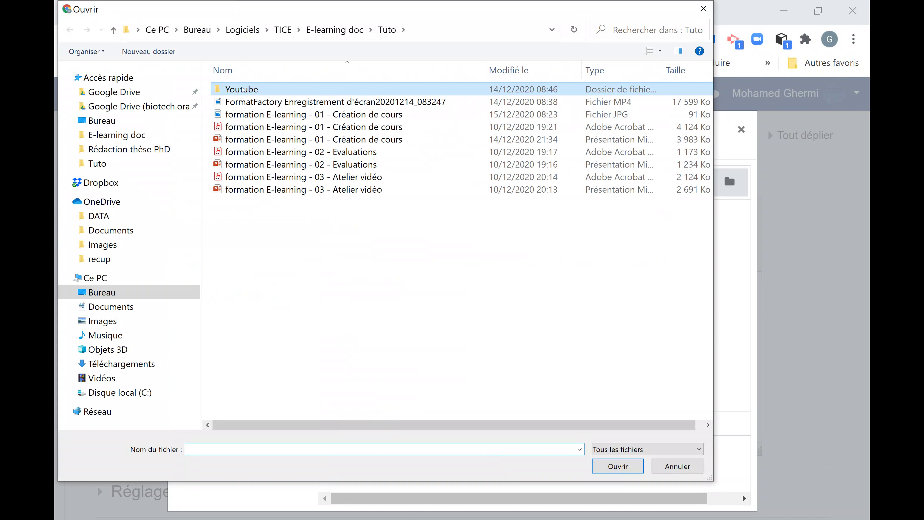
double_click(243, 89)
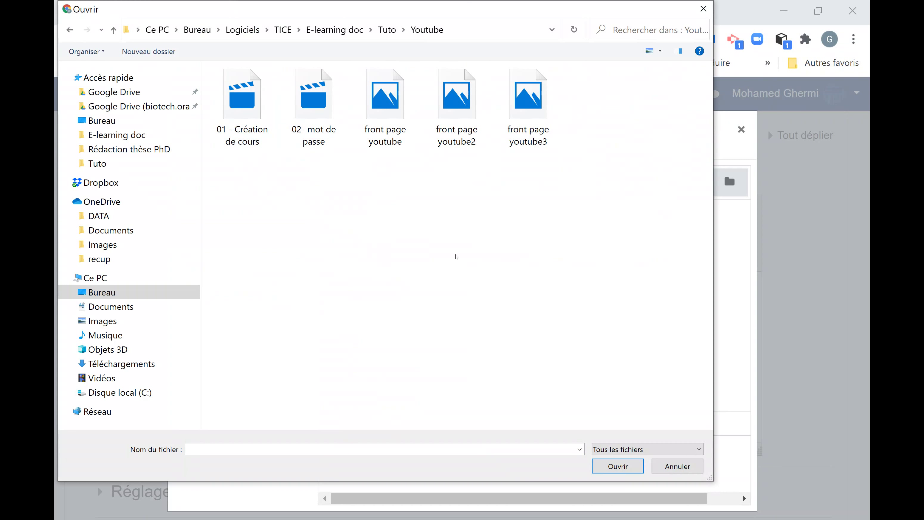
key("BackSpace")
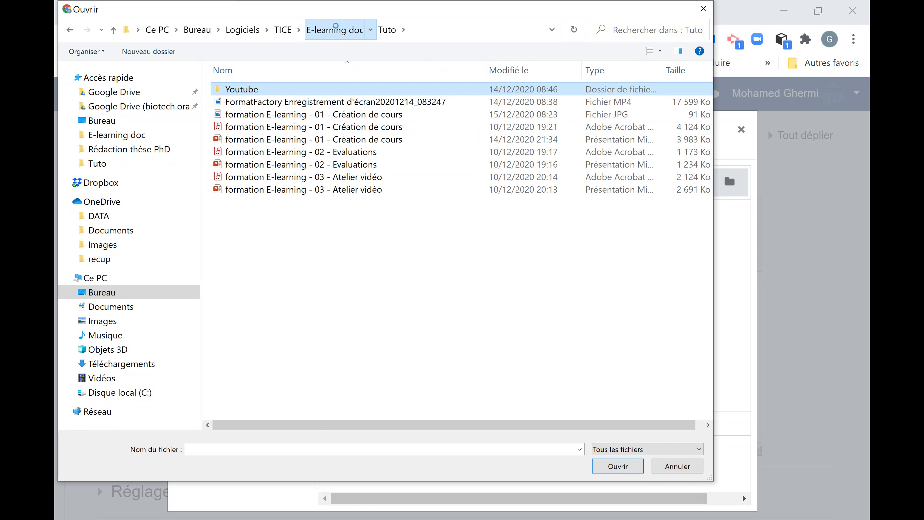
left_click(336, 29)
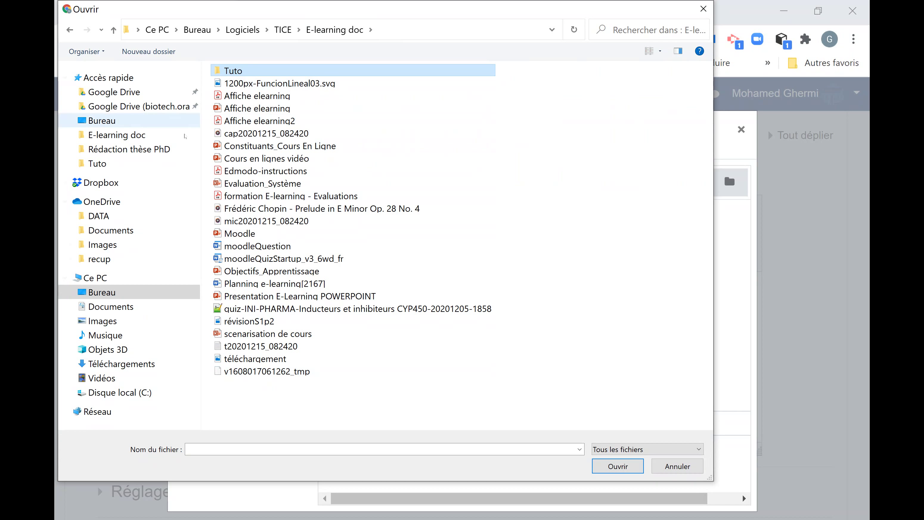
left_click(113, 120)
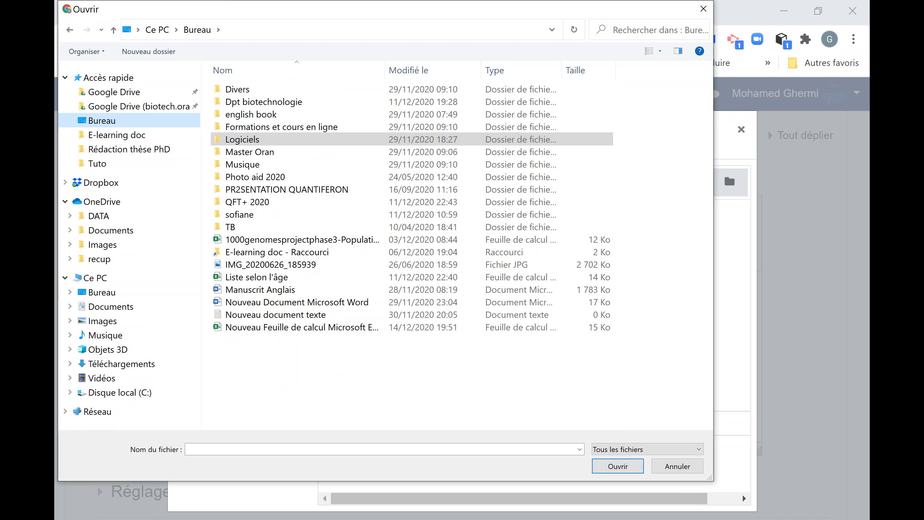
left_click(474, 519)
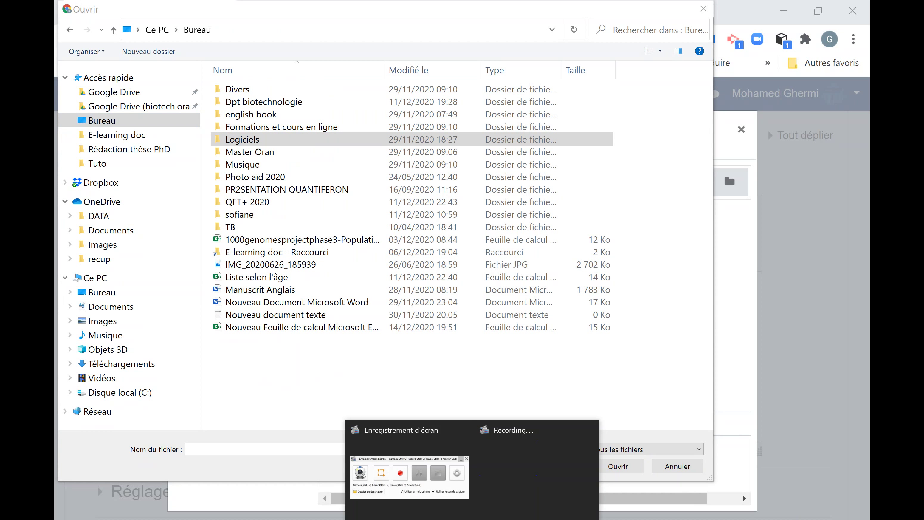
left_click(409, 483)
left_click(405, 341)
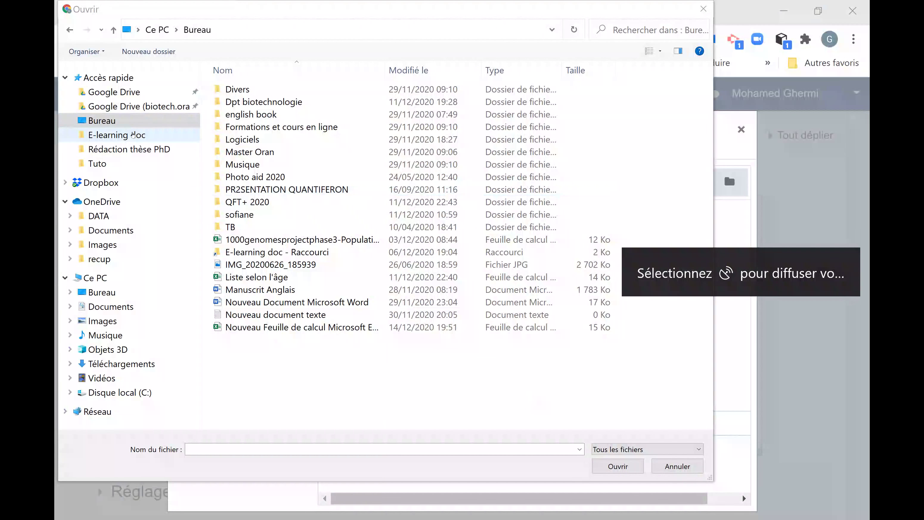
Choose the JPG "formation E-learning - 01 - Création de cours" in the Tuto folder and upload it as the label's image
left_click(137, 162)
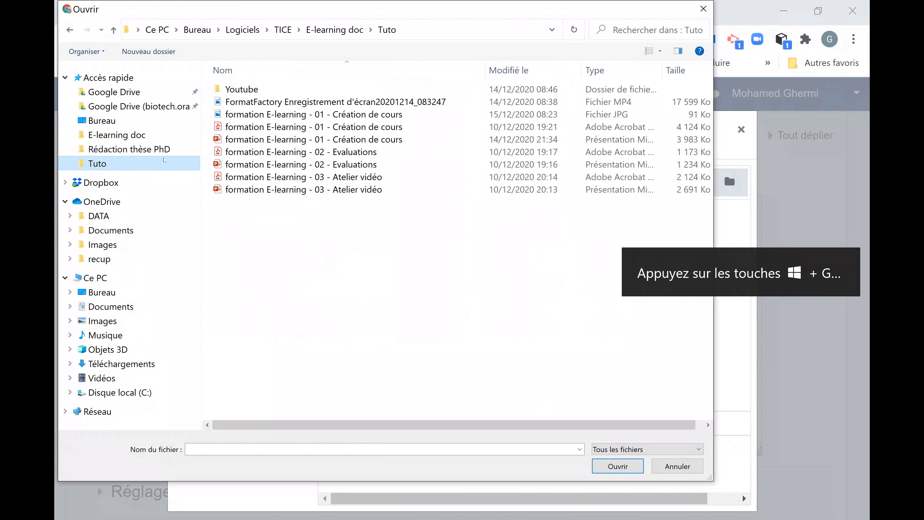
left_click(339, 115)
double_click(339, 115)
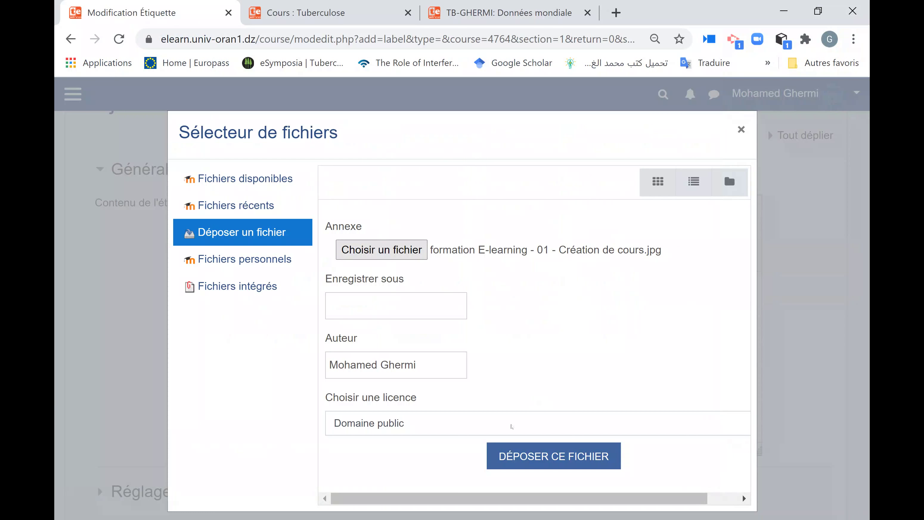
left_click(580, 460)
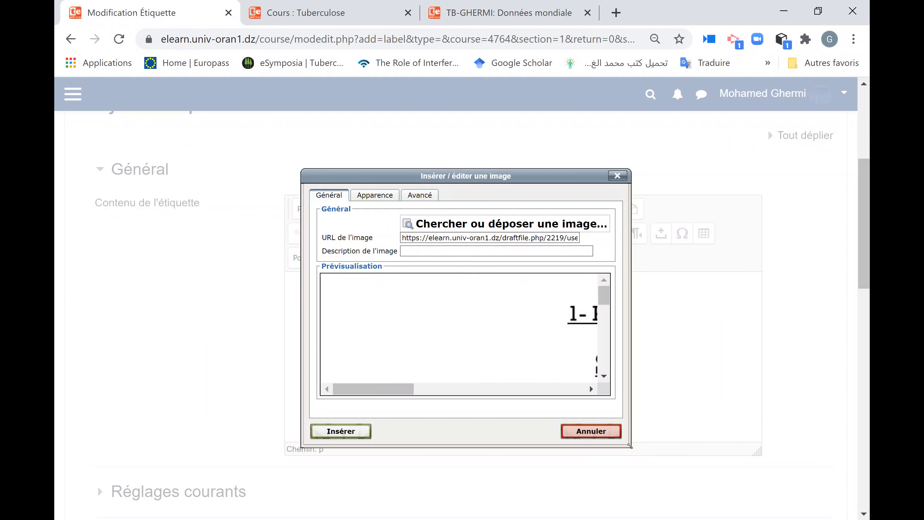
Preview the uploaded image in an enlarged image dialog and insert it into the label content without a description
left_click_drag(630, 446, 713, 483)
left_click_drag(412, 388, 466, 388)
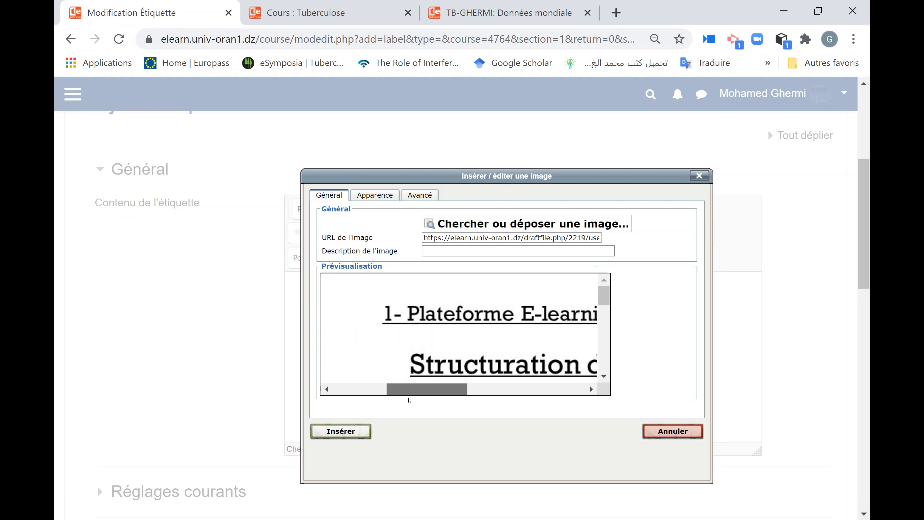
left_click(342, 434)
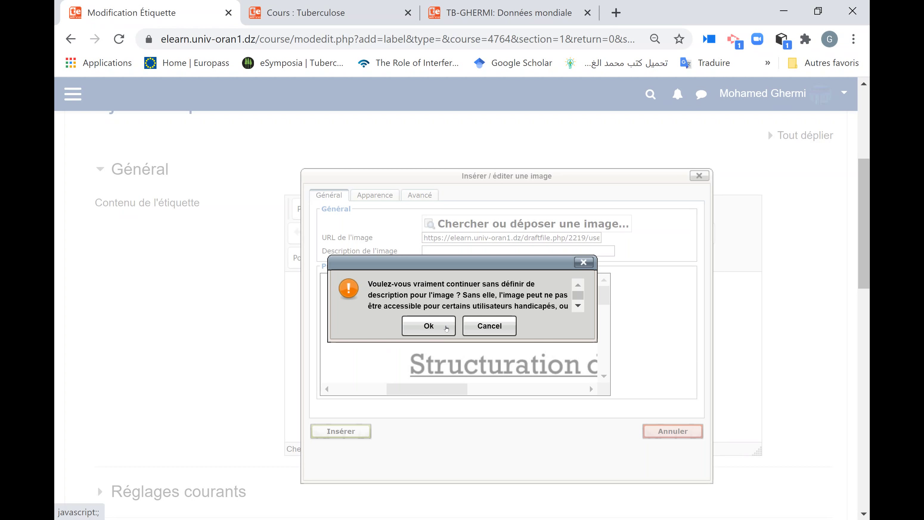
left_click(447, 327)
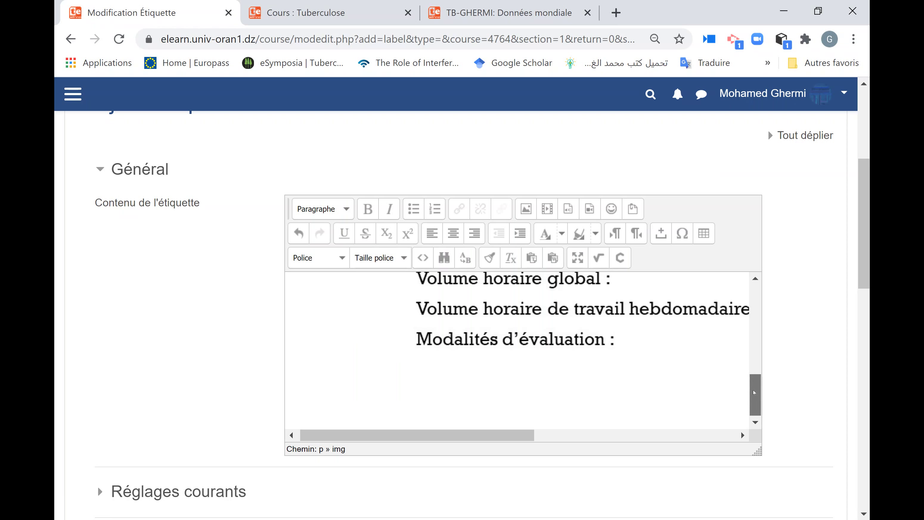
Check the inserted image in the label content, save the label and return to the course
left_click_drag(755, 393, 755, 301)
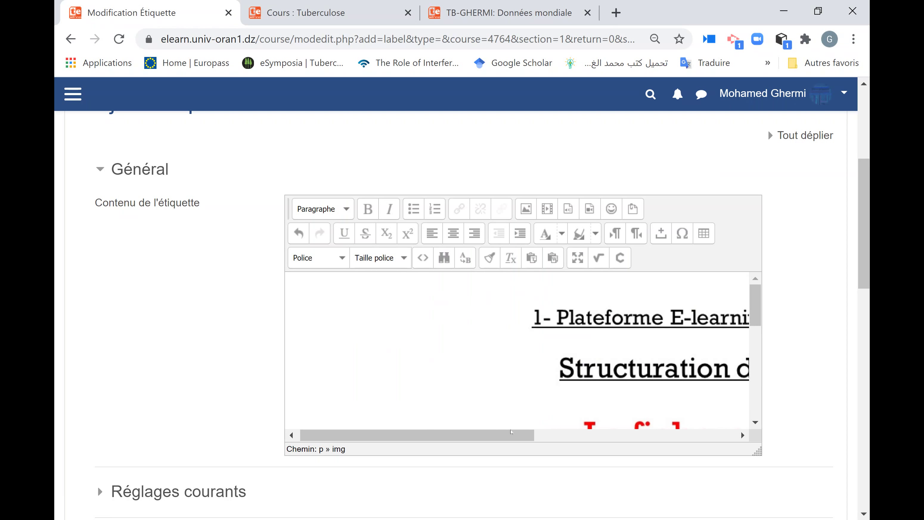
left_click_drag(512, 431, 652, 432)
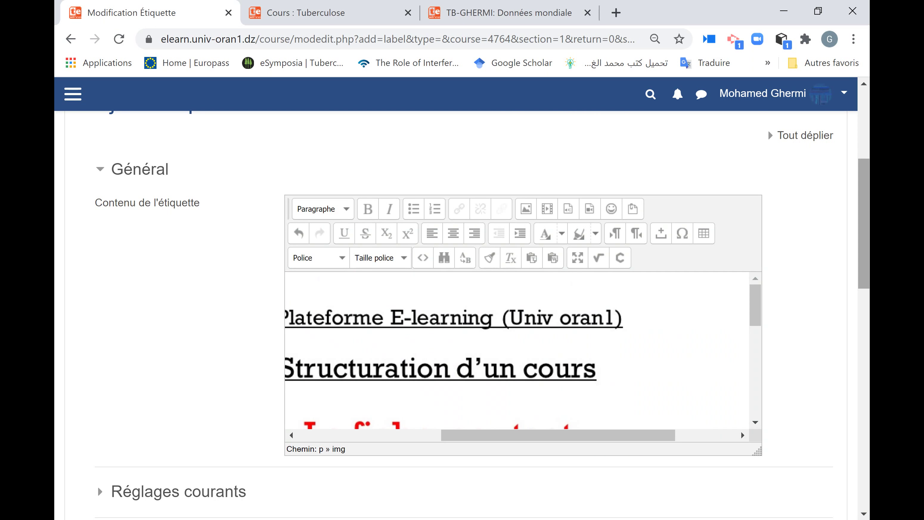
scroll(433, 287, "down", 15)
left_click(433, 291)
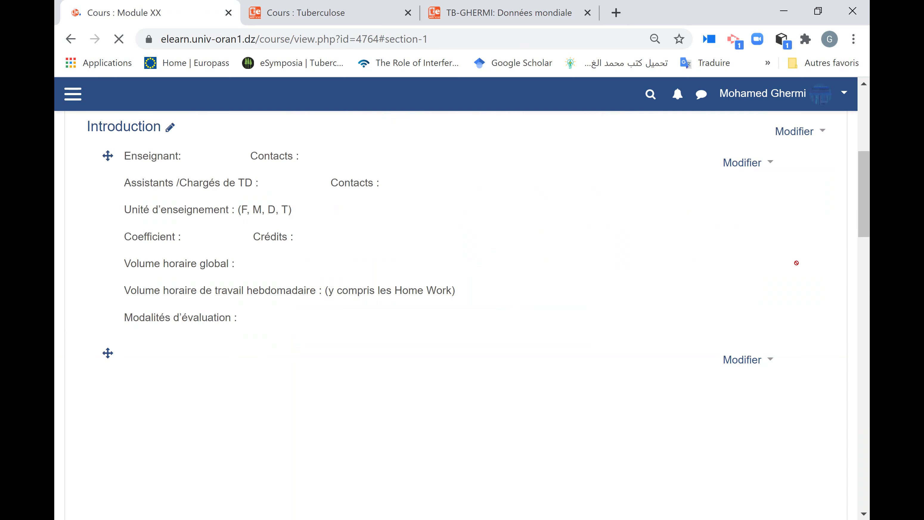
Review the text and image labels in the Introduction section, and start adding a Page resource to that section
left_click_drag(864, 199, 864, 183)
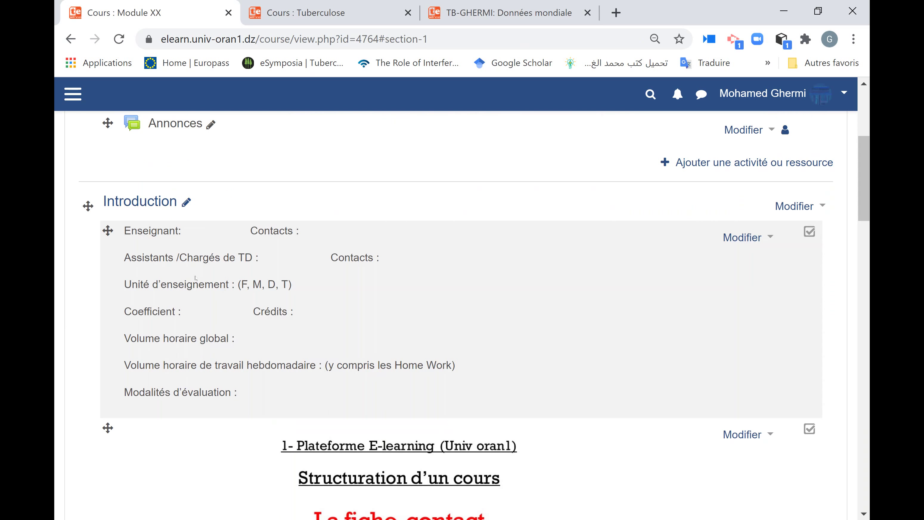
left_click_drag(865, 178, 865, 231)
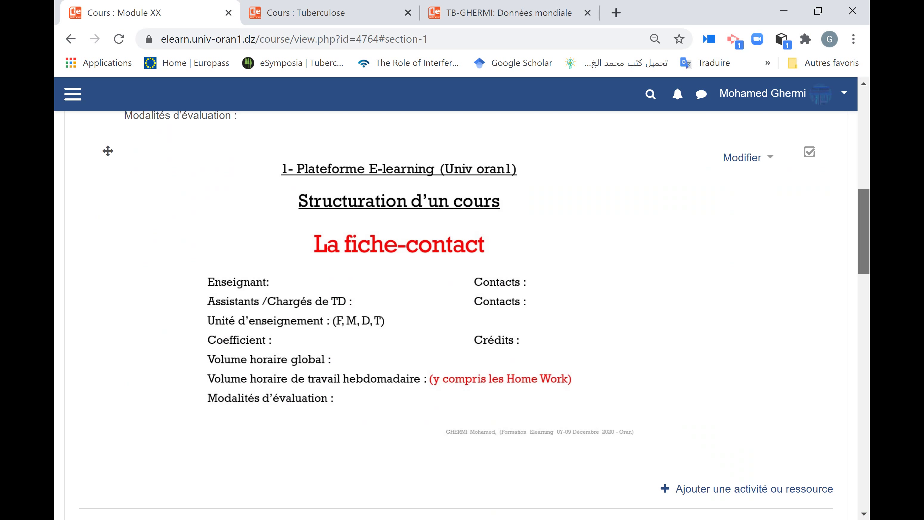
left_click_drag(864, 232, 865, 251)
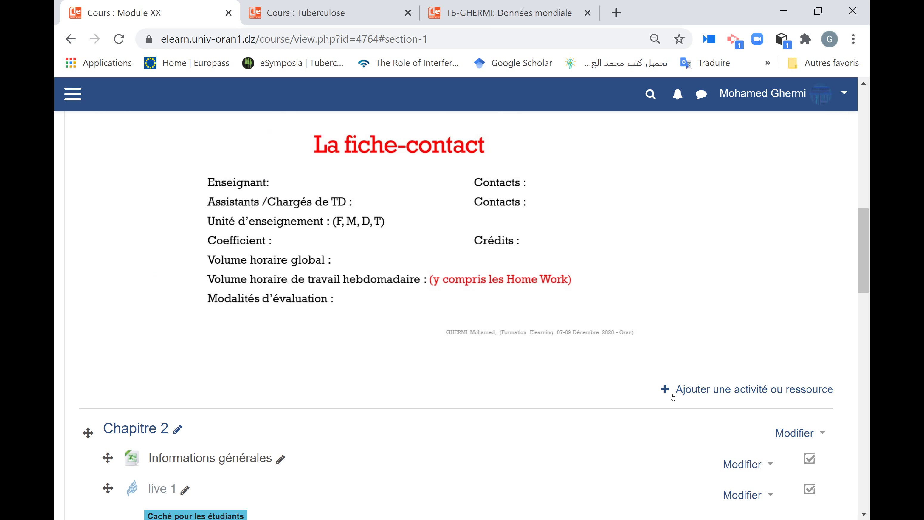
left_click(730, 390)
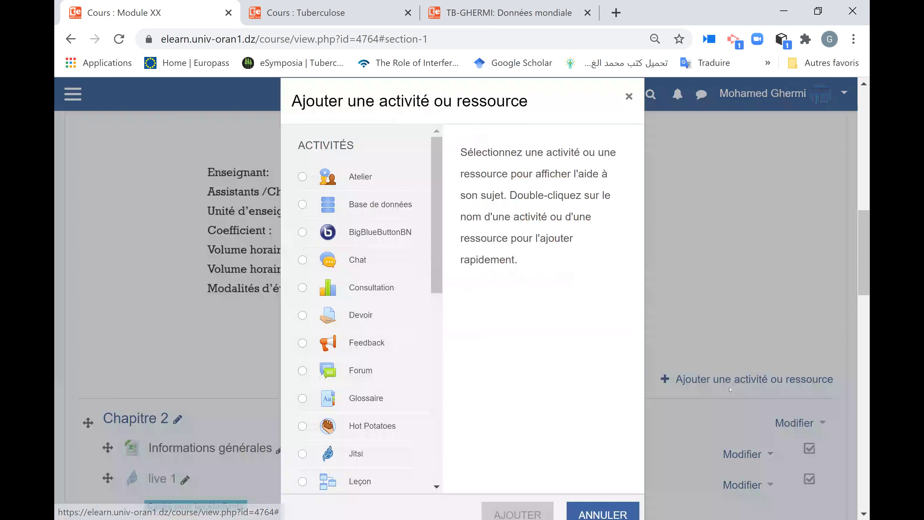
left_click_drag(435, 279, 439, 425)
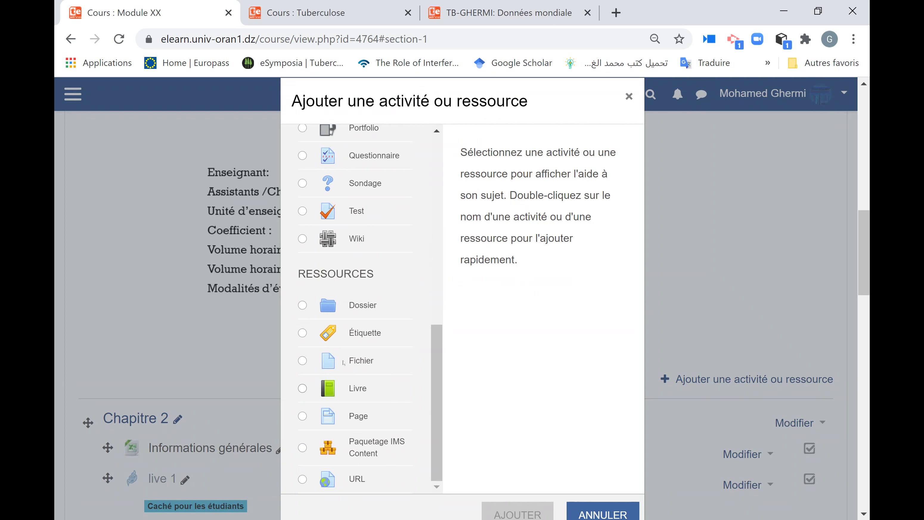
left_click(312, 417)
left_click(524, 513)
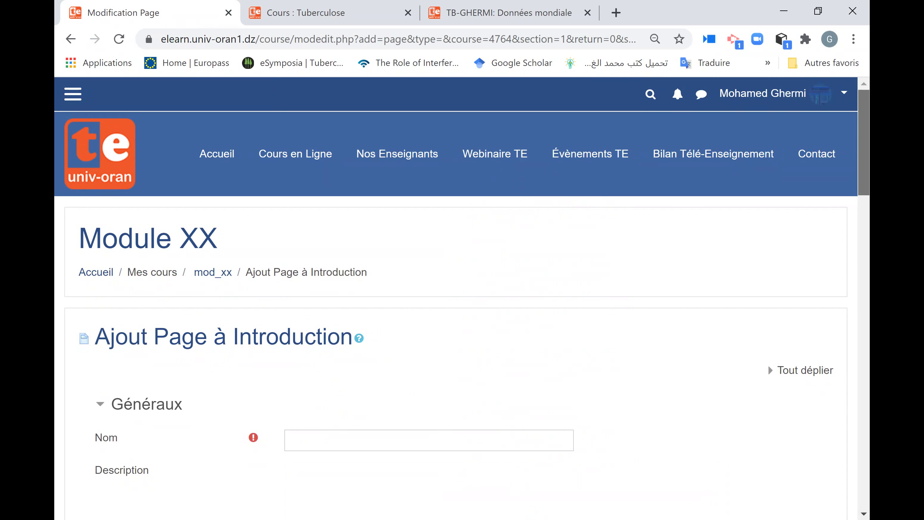
Name the new page "Fiche contact"
scroll(462, 291, "down", 5)
left_click(313, 279)
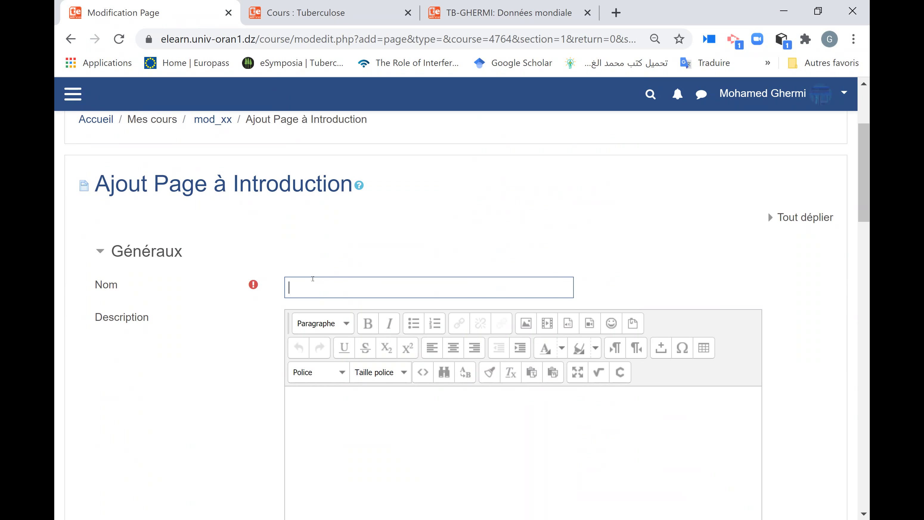
type("Fiche contact")
Copy the contact-sheet text from slide 22 in PowerPoint and return to the Contenu de la page field in the browser
scroll(675, 198, "down", 3)
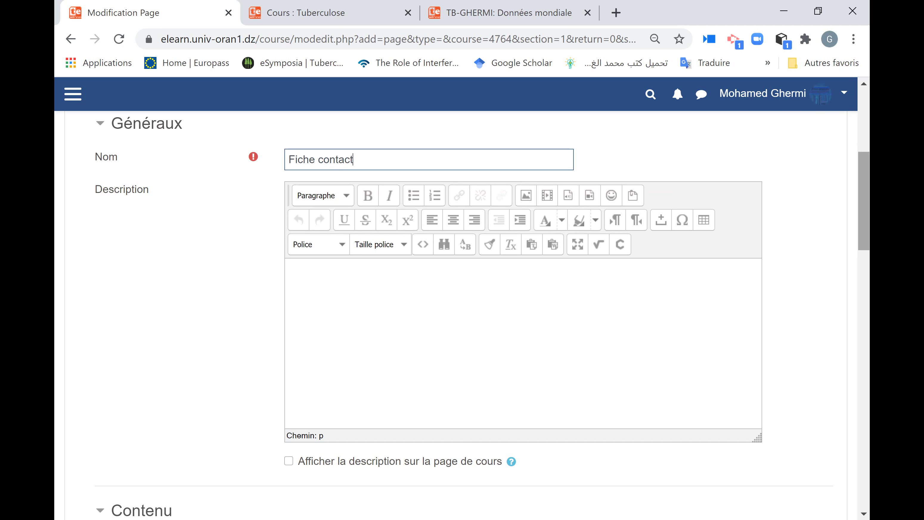
scroll(867, 185, "down", 8)
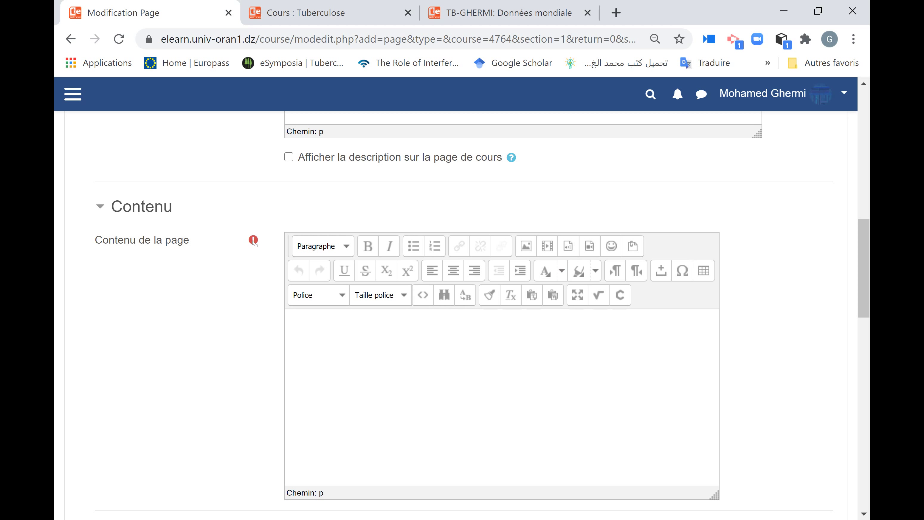
mouse_move(254, 242)
mouse_move(863, 273)
left_mouse_down()
mouse_move(863, 162)
mouse_move(862, 284)
left_mouse_up()
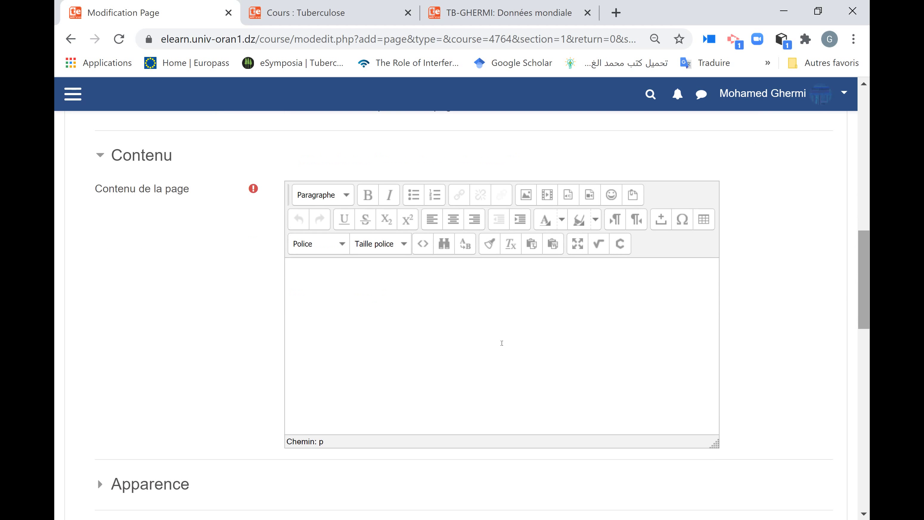
left_click(447, 345)
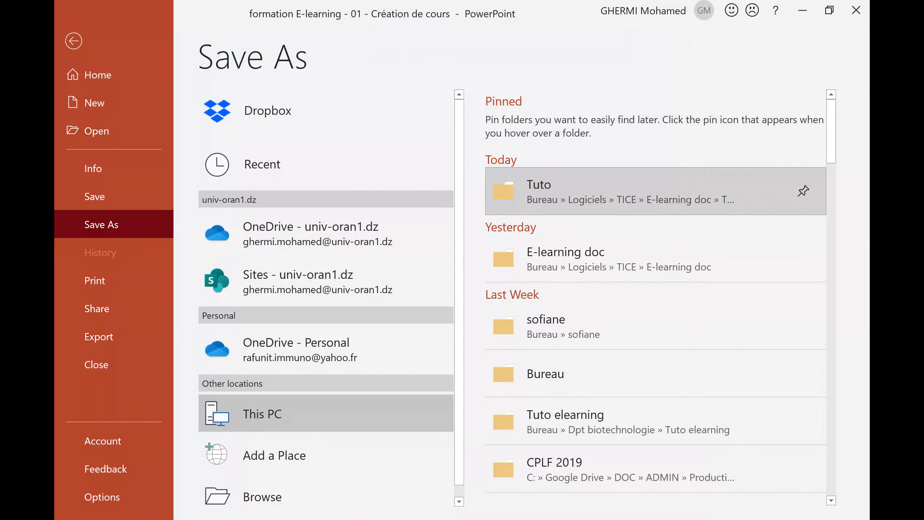
left_click(73, 40)
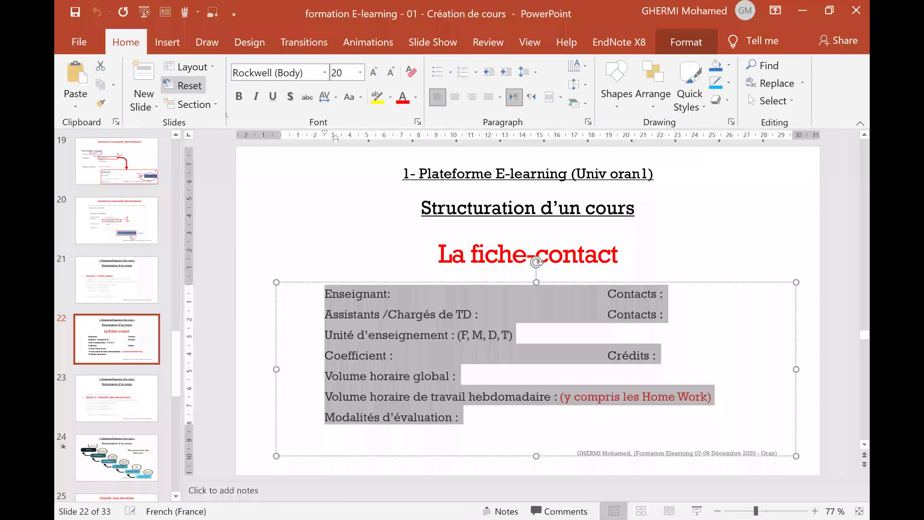
right_click(363, 360)
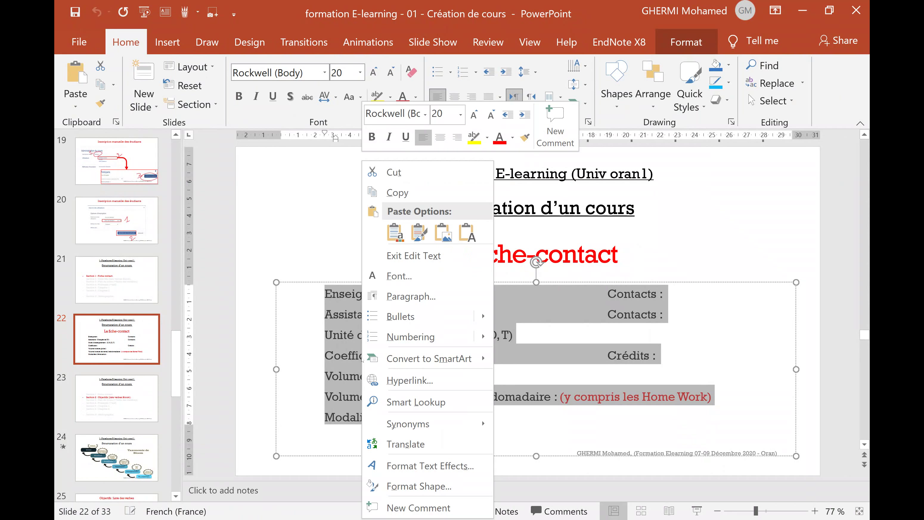
left_click(415, 192)
key("alt+Tab")
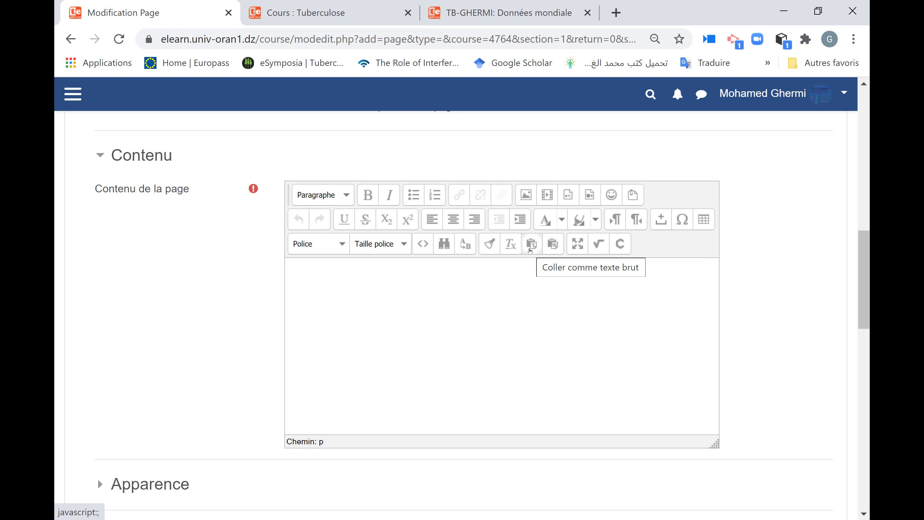
Insert the copied contact-sheet text into the Contenu de la page field using the paste-from-Word function
left_click(556, 250)
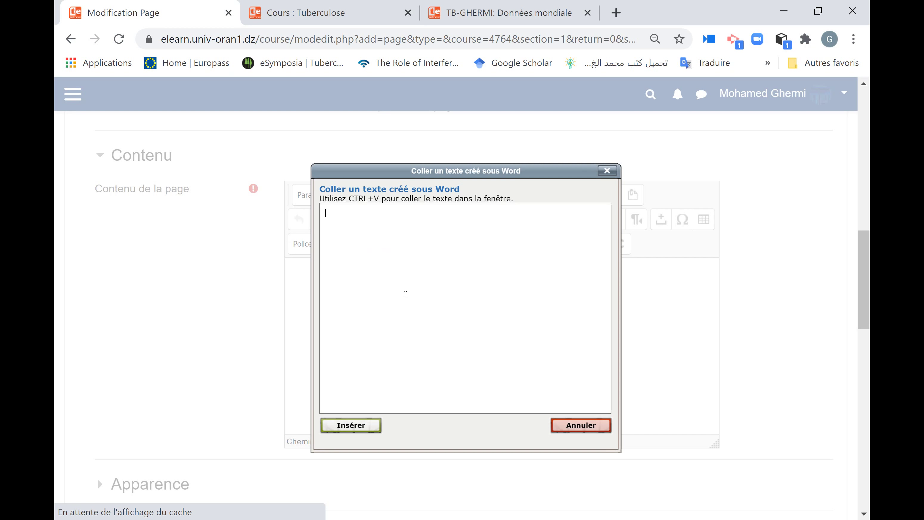
right_click(406, 291)
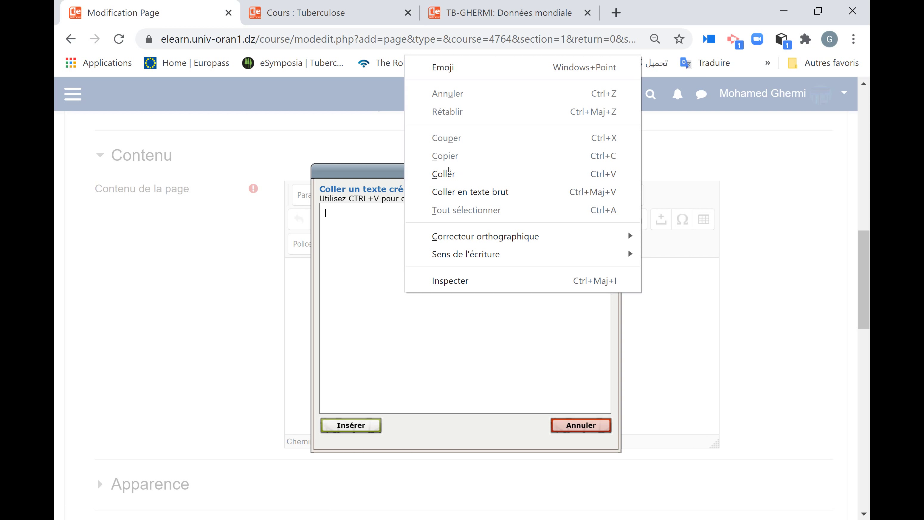
left_click(444, 174)
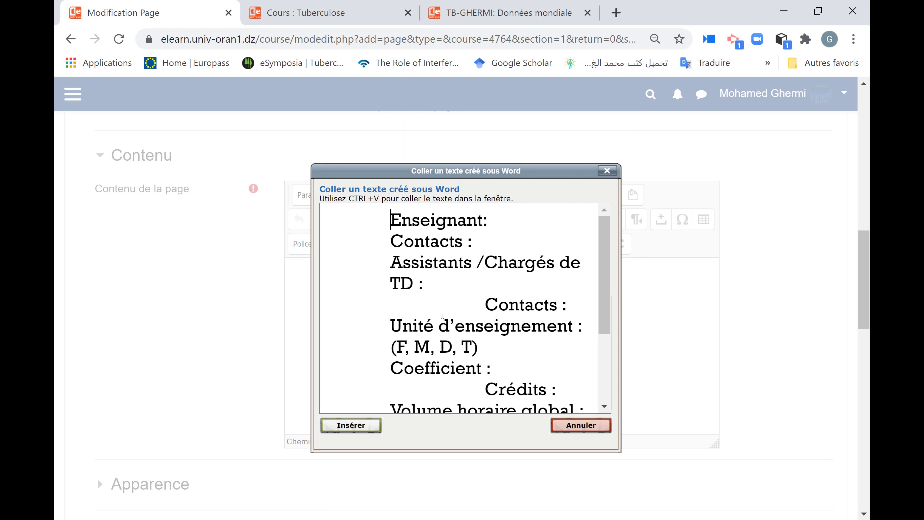
left_click(352, 429)
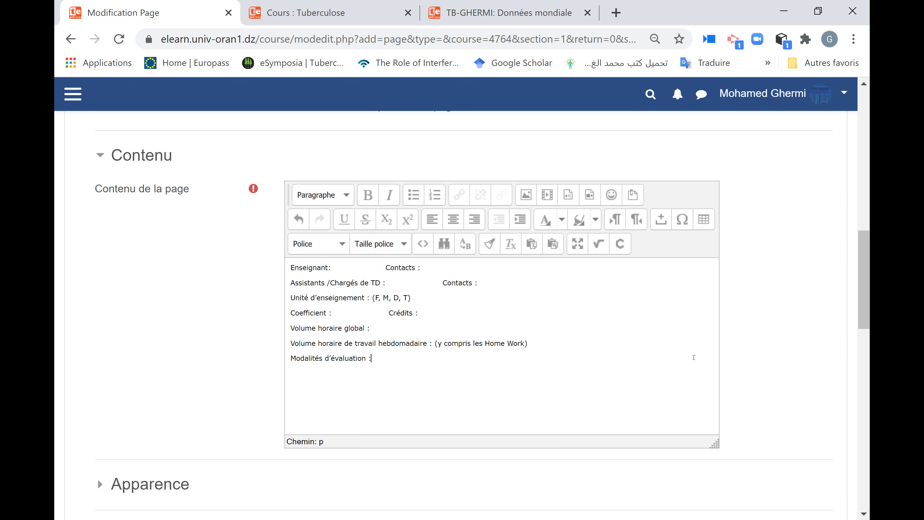
Upload the JPG "formation E-learning - 01 - Création de cours" and insert it below the contact-sheet text without an image description
left_click(532, 196)
left_click(414, 221)
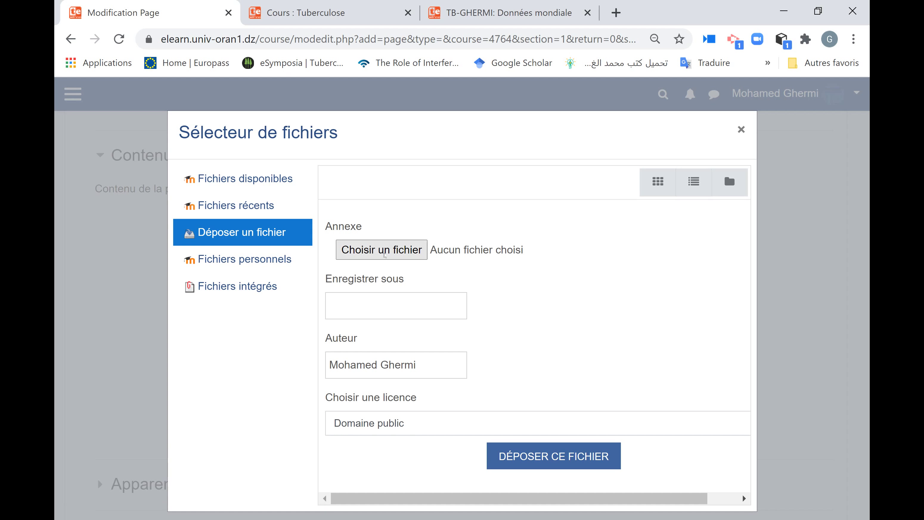
left_click(385, 252)
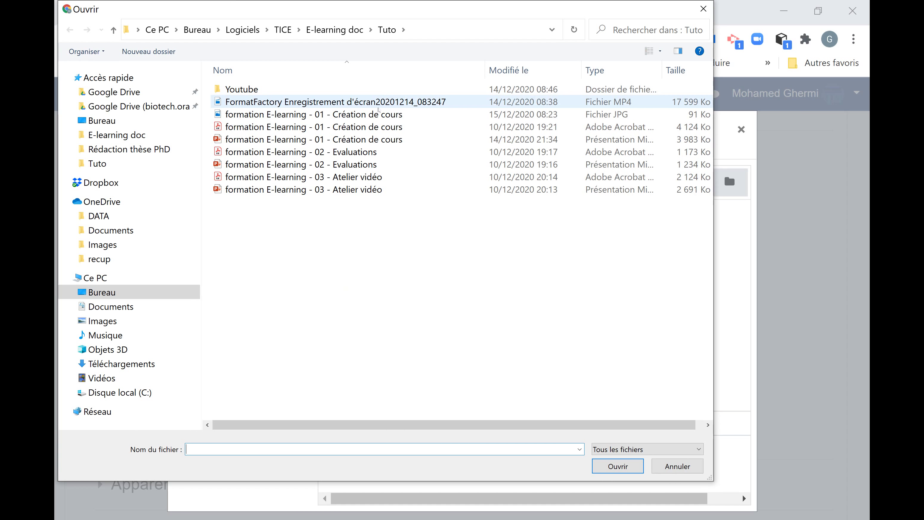
double_click(384, 113)
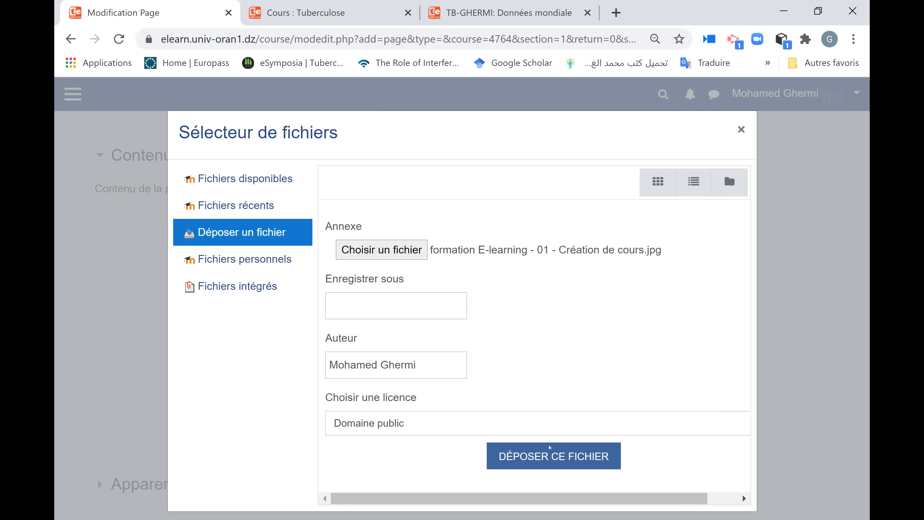
left_click(572, 456)
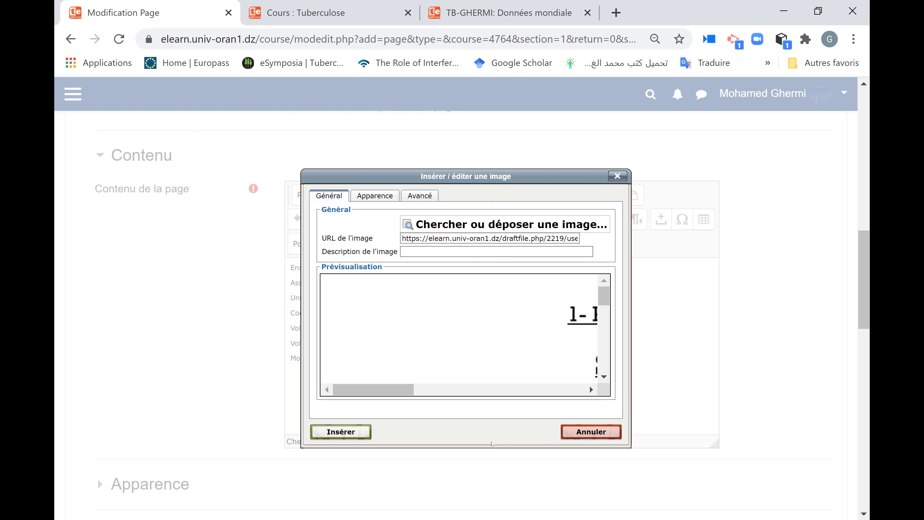
left_click(328, 431)
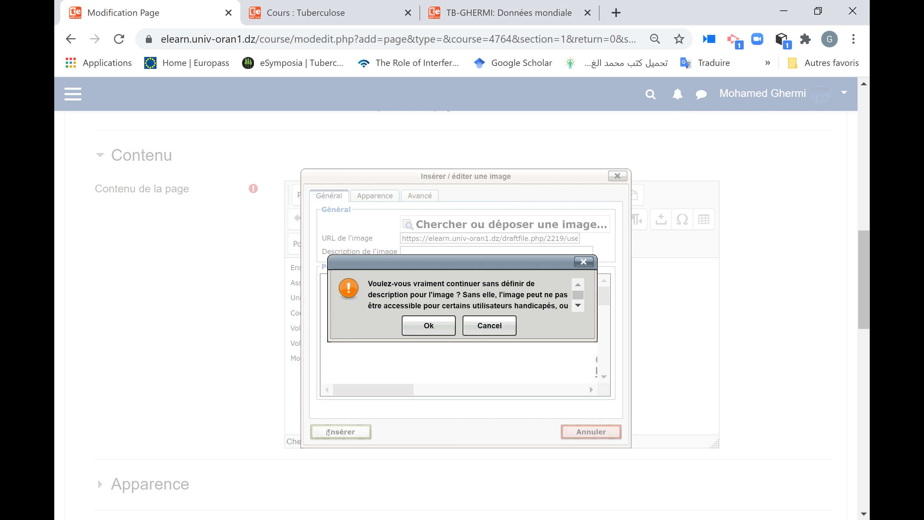
left_click(434, 327)
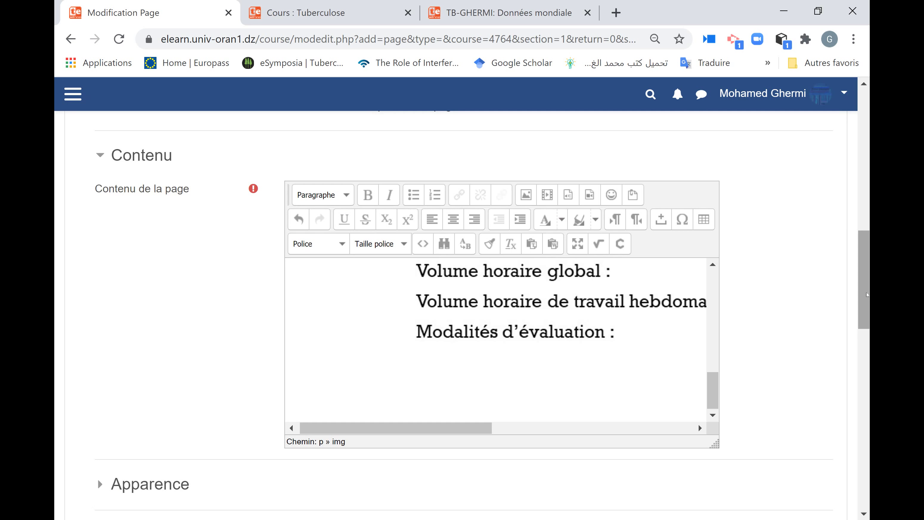
Add the sample line "ffdgjbk:b HMQNMC" below the image, save the page and return to the course
mouse_move(715, 386)
left_mouse_down()
mouse_move(714, 284)
mouse_move(714, 401)
left_mouse_up()
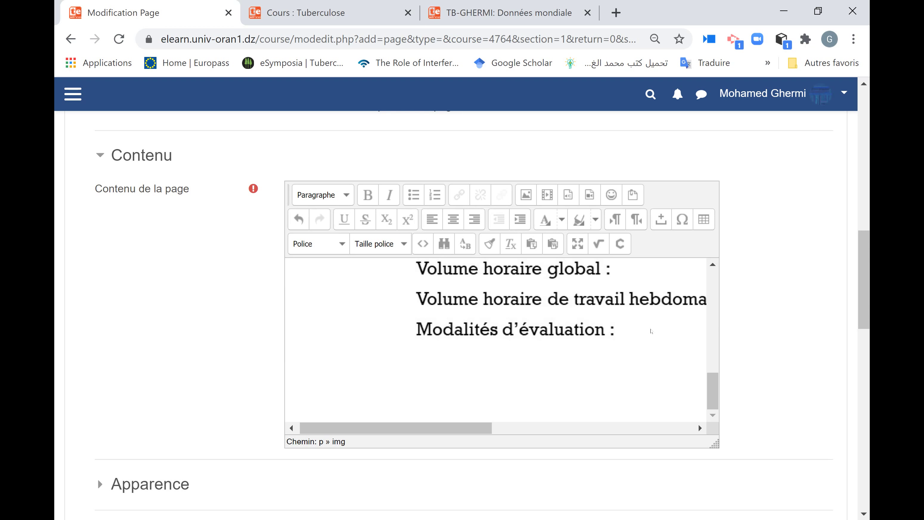
key("Return")
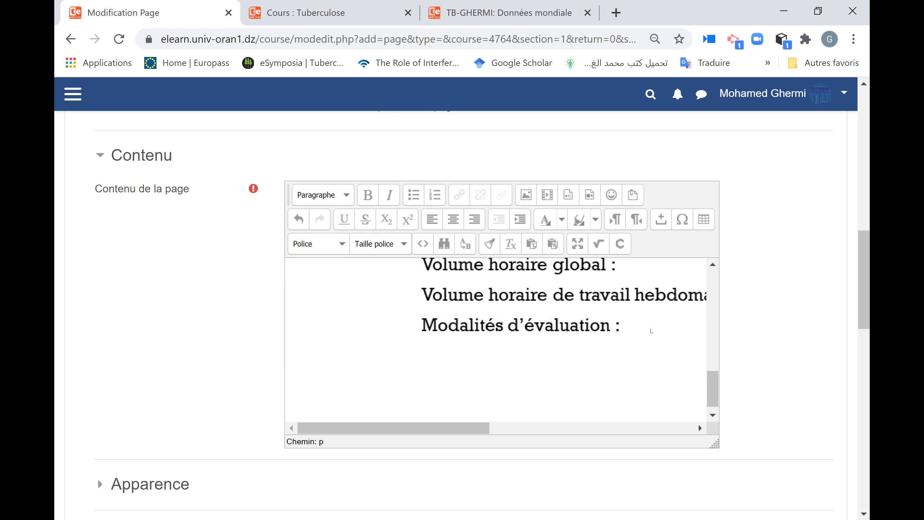
type("ffdgjbk:b HMQNM")
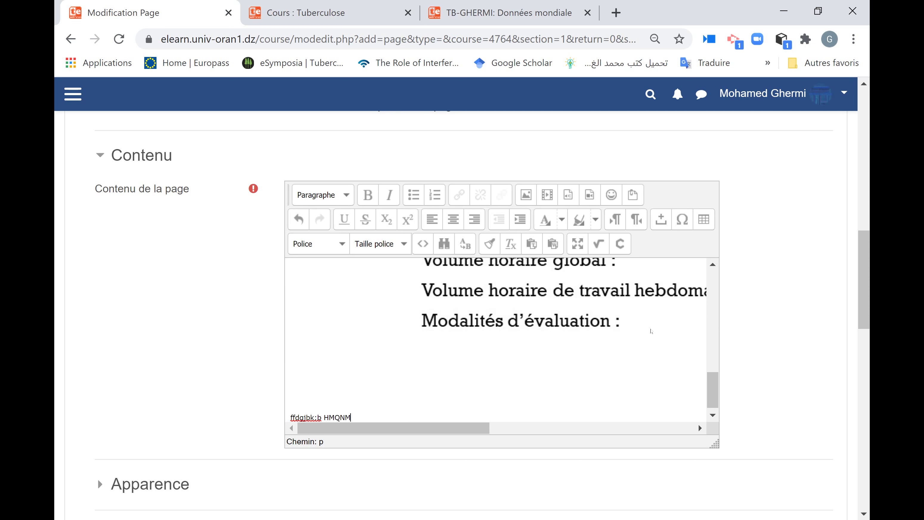
type("C")
key("Return")
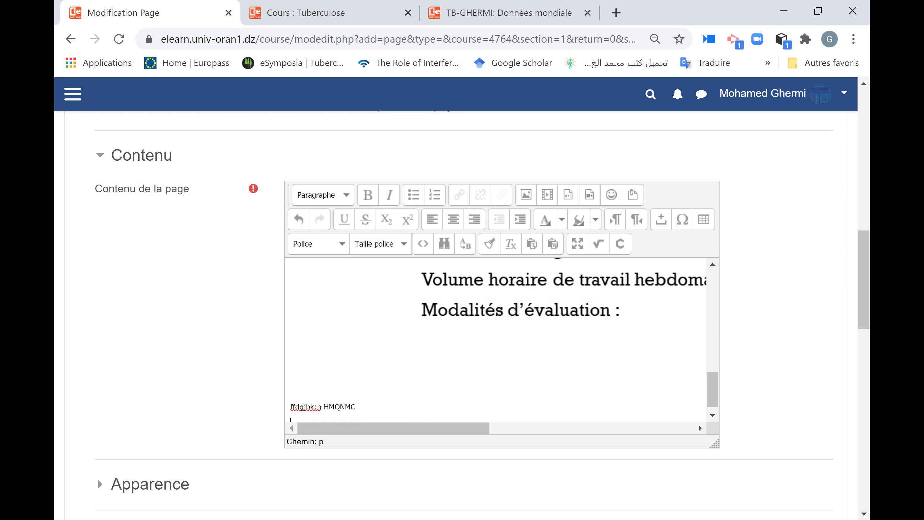
scroll(430, 351, "down", 10)
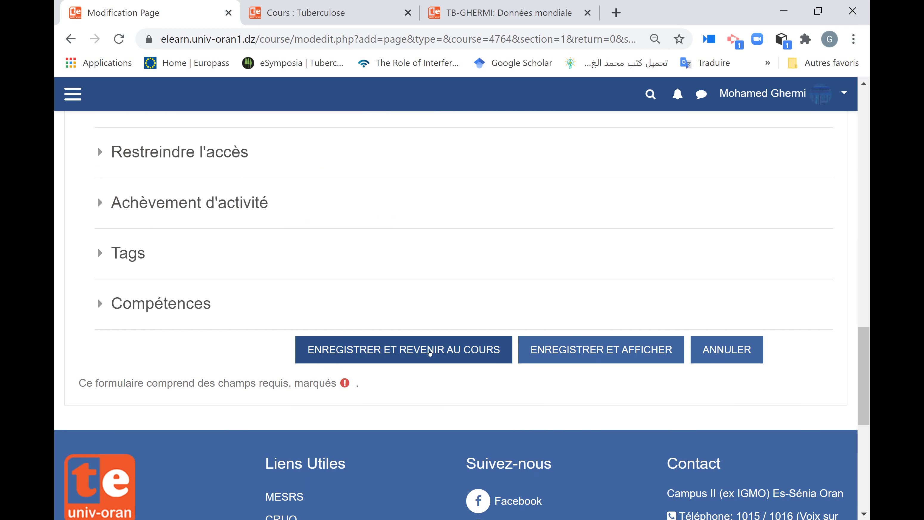
left_click(430, 350)
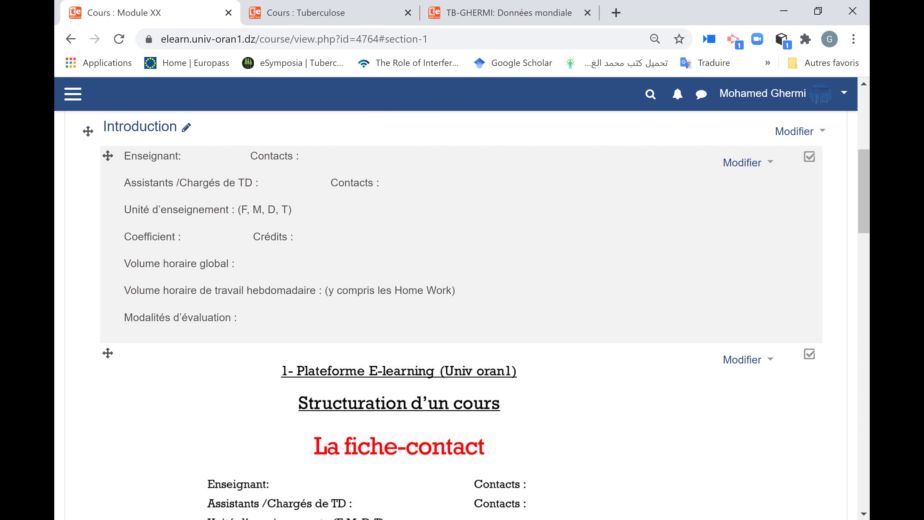
Open the Fiche contact page from the Introduction section in a new browser tab and review its text and image
scroll(460, 212, "down", 5)
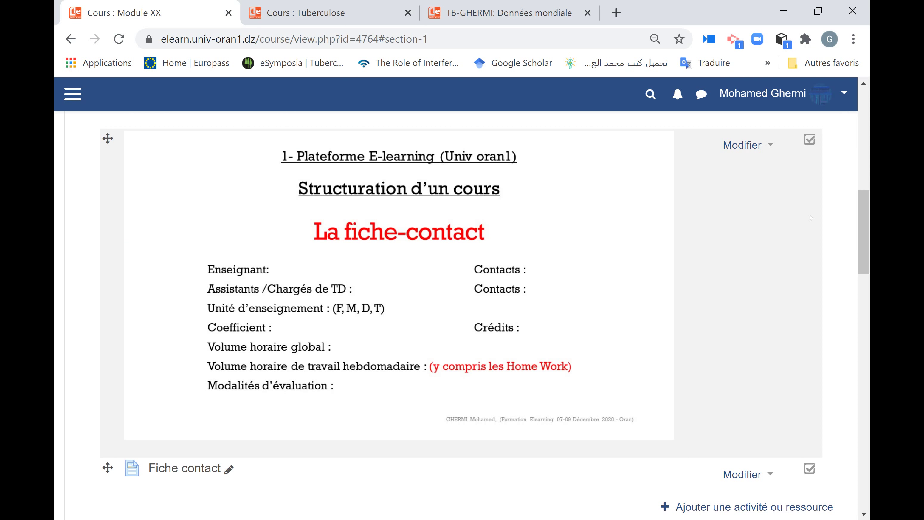
scroll(222, 269, "down", 3)
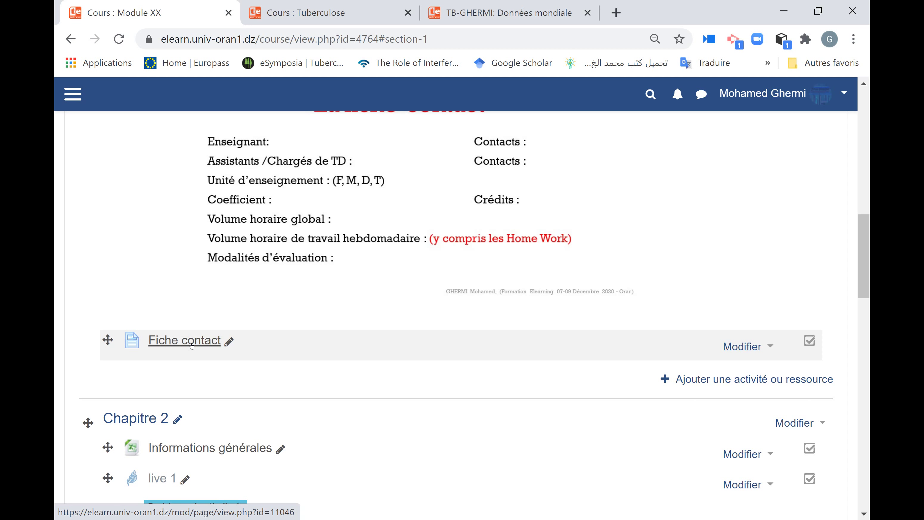
middle_click(192, 345)
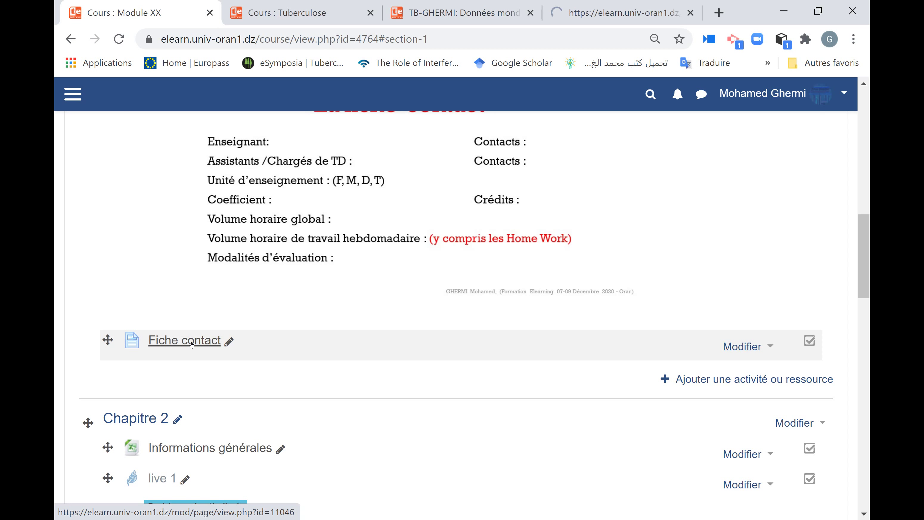
left_click(639, 4)
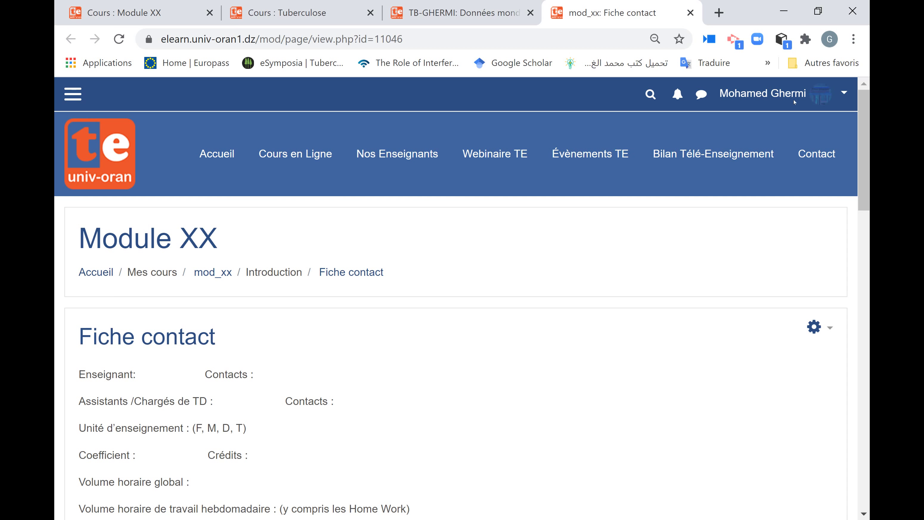
scroll(462, 306, "down", 4)
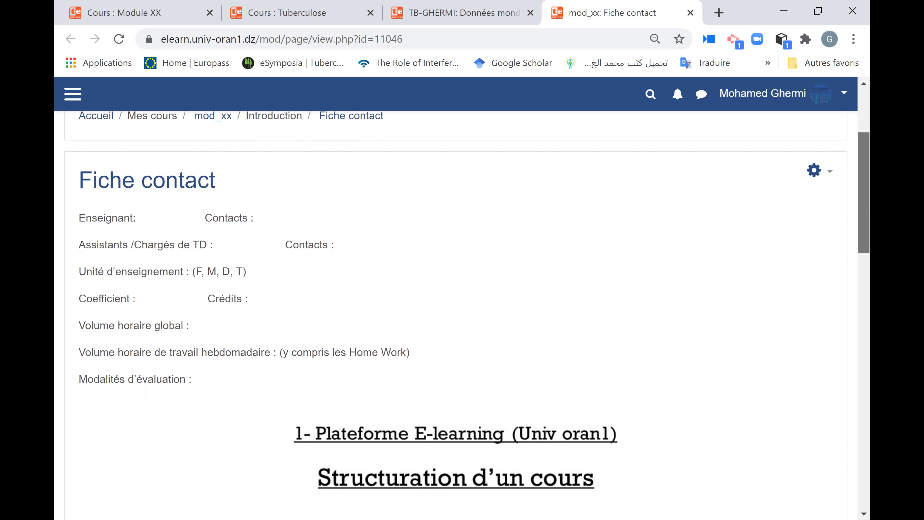